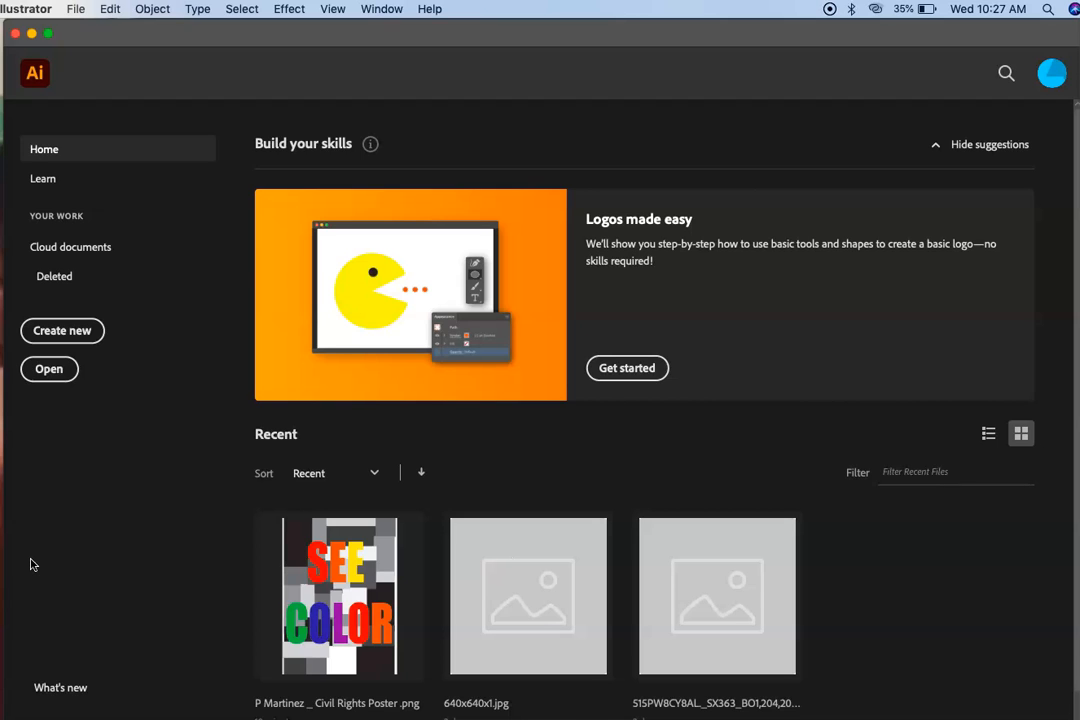
Start a new document and choose the Letter preset.
left_click(133, 633)
left_click(88, 374)
left_click(71, 332)
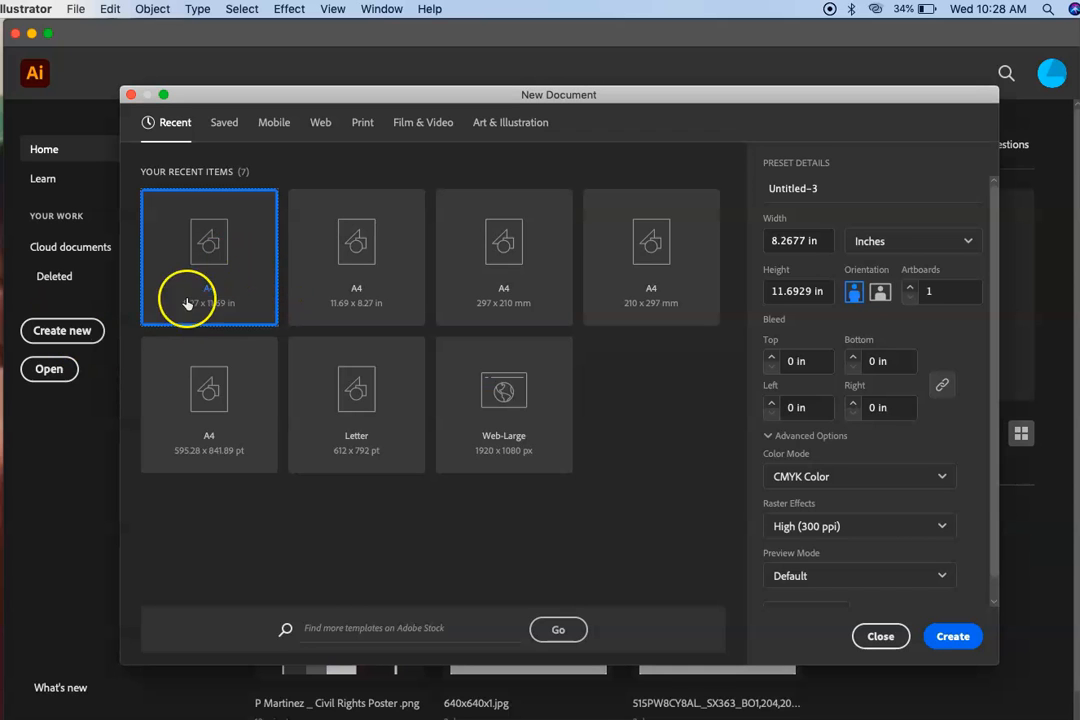
left_click(196, 255)
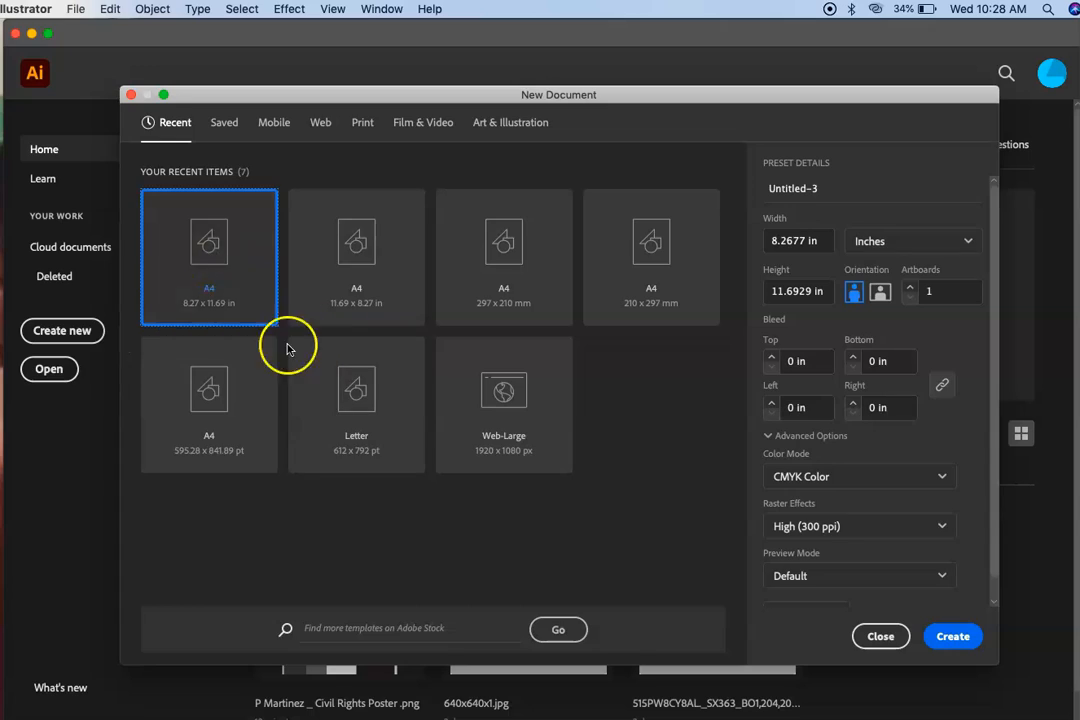
left_click(338, 407)
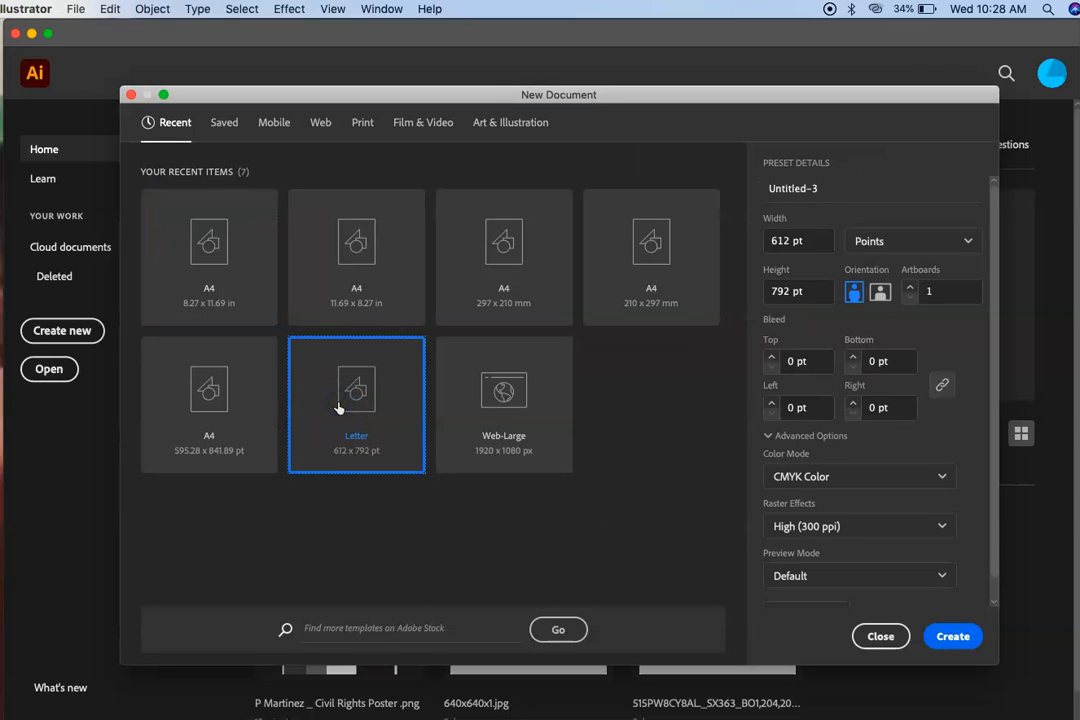
Set the new document's units to inches with portrait orientation and create it.
left_click(860, 241)
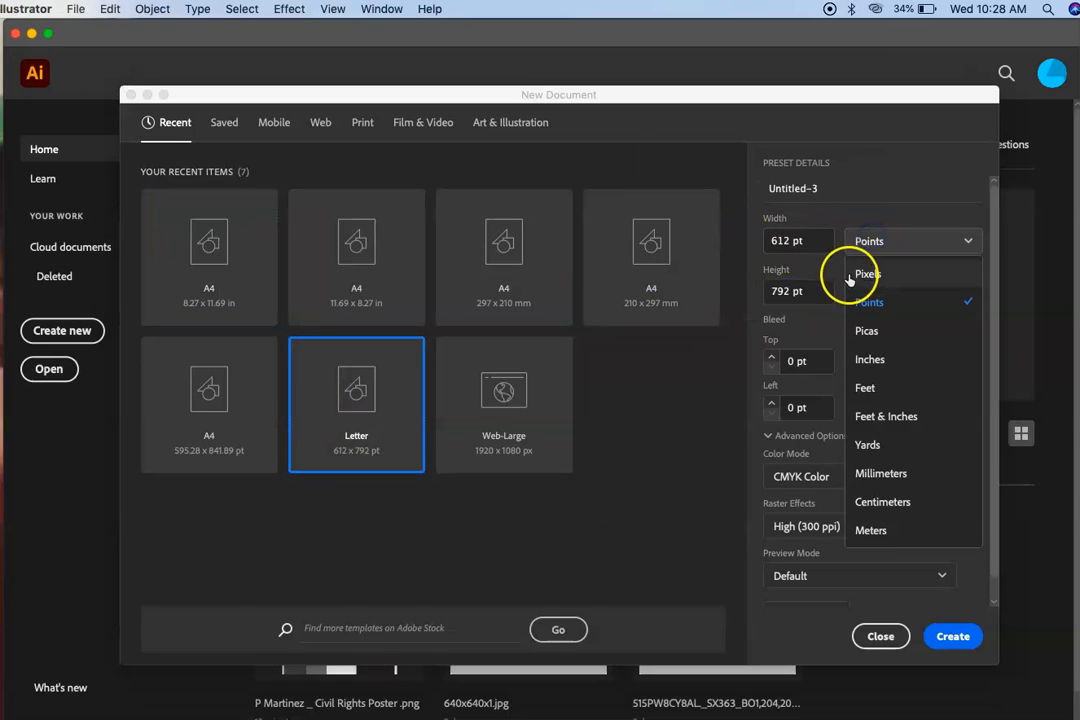
left_click(868, 359)
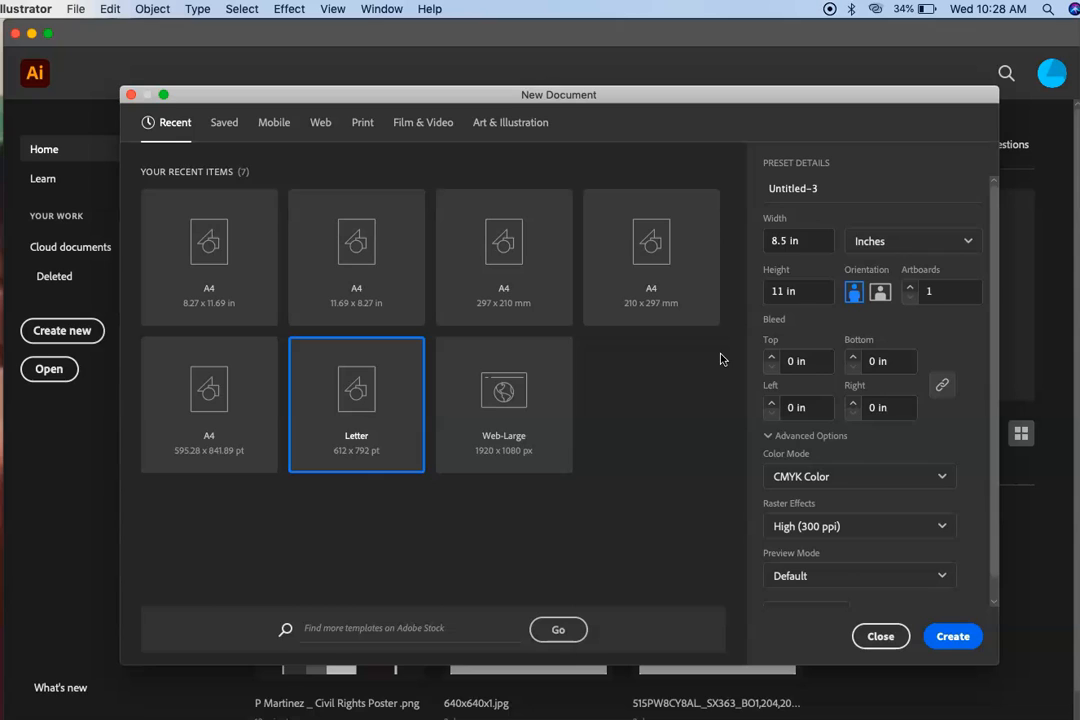
left_click(853, 292)
left_click(854, 294)
left_click(854, 294)
left_click(935, 634)
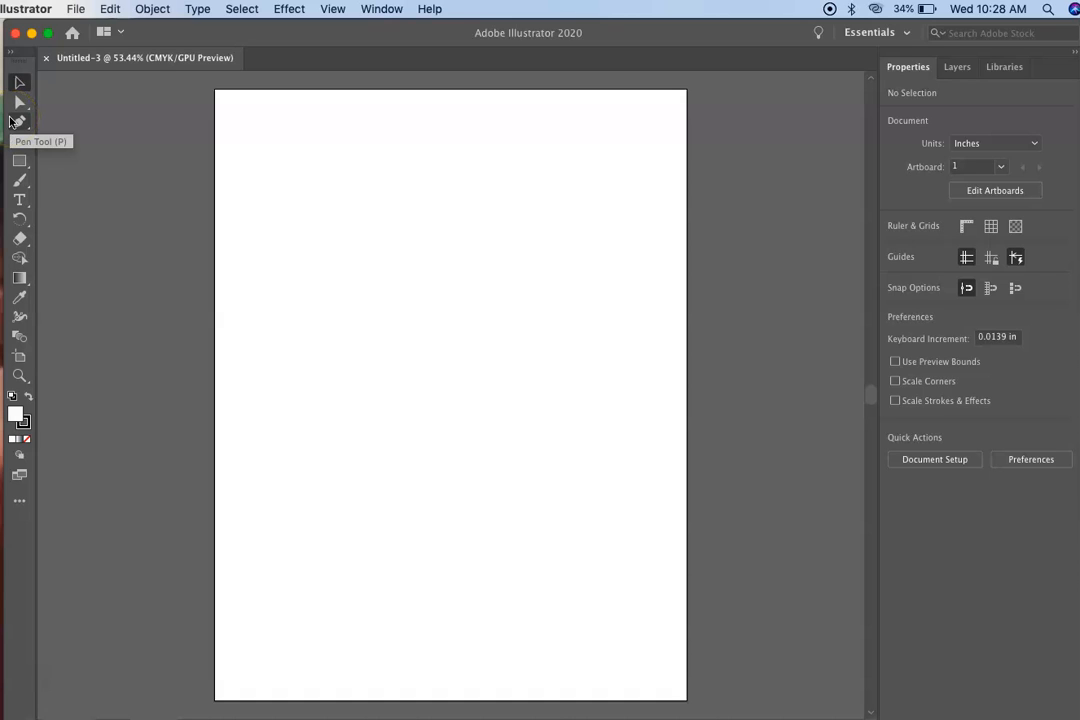
Draw a closed triangle with the Pen tool in the upper left of the page and delete it.
left_click(18, 121)
left_click(289, 141)
left_click(266, 318)
left_click(412, 302)
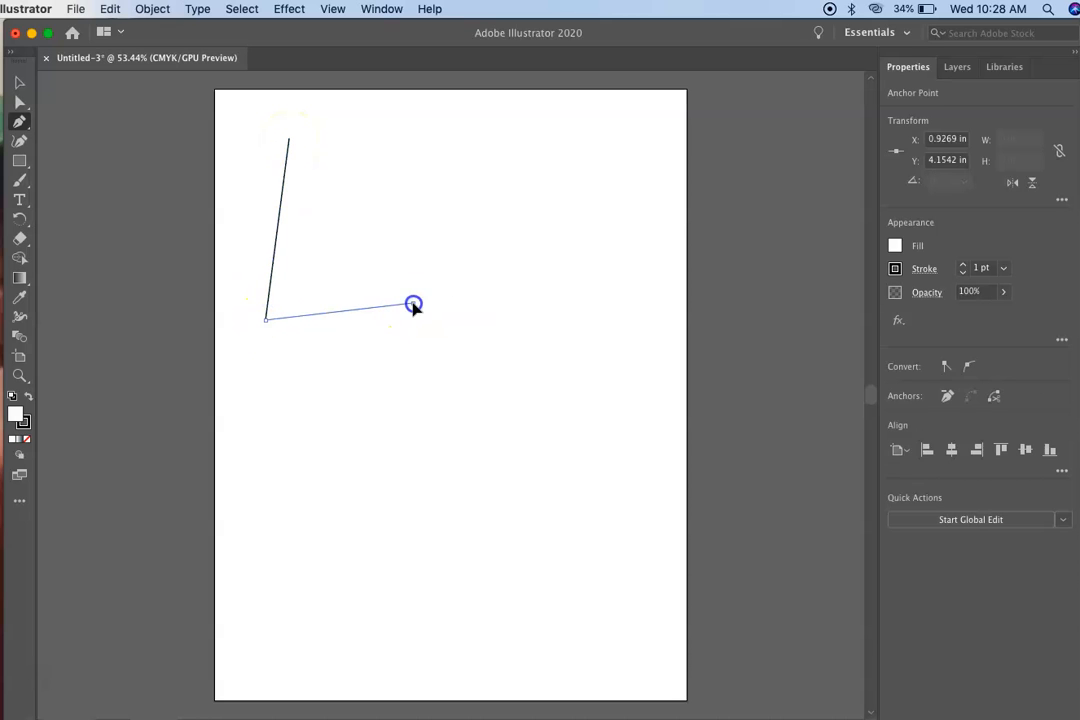
left_click(289, 141)
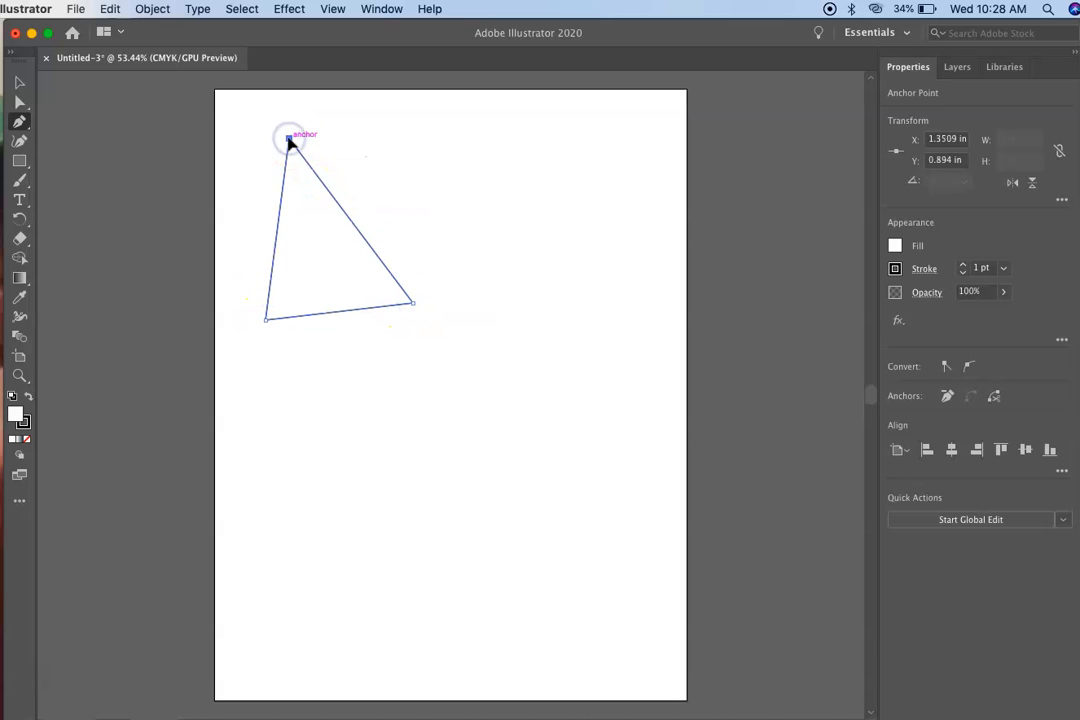
left_click(289, 141)
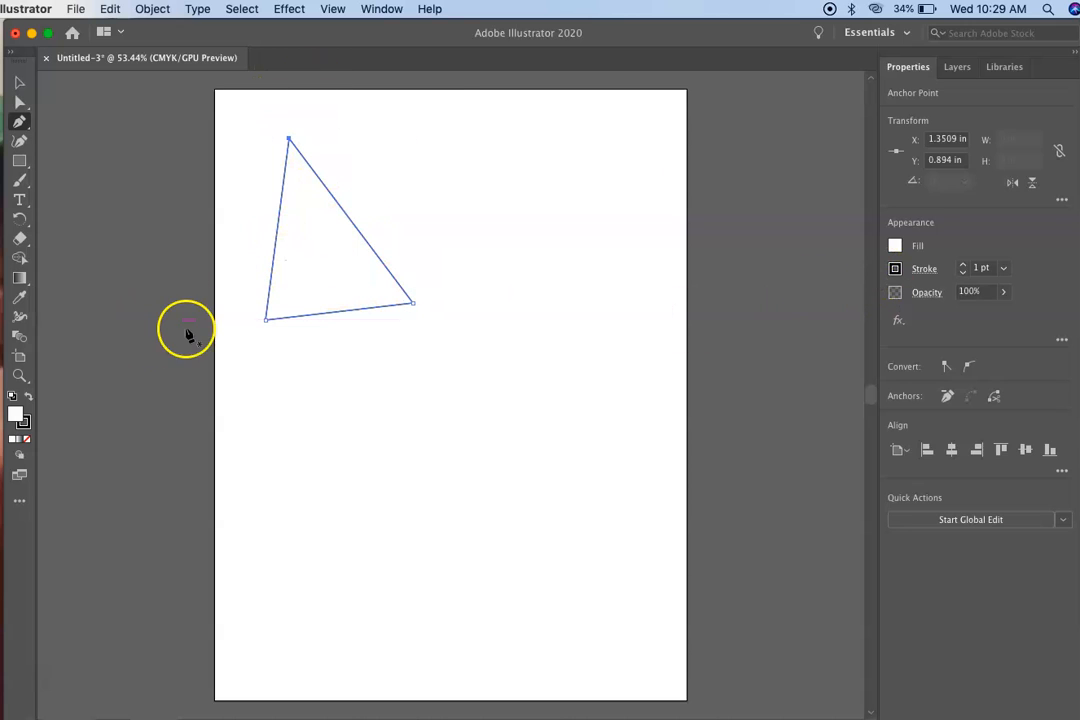
key("Delete")
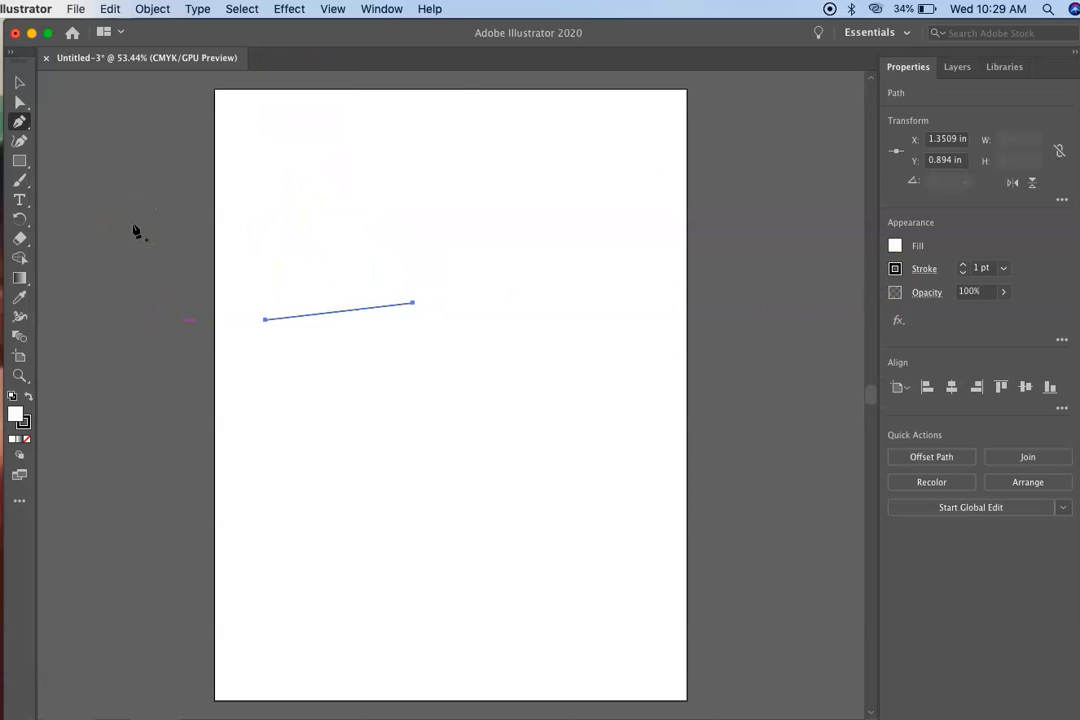
key("Delete")
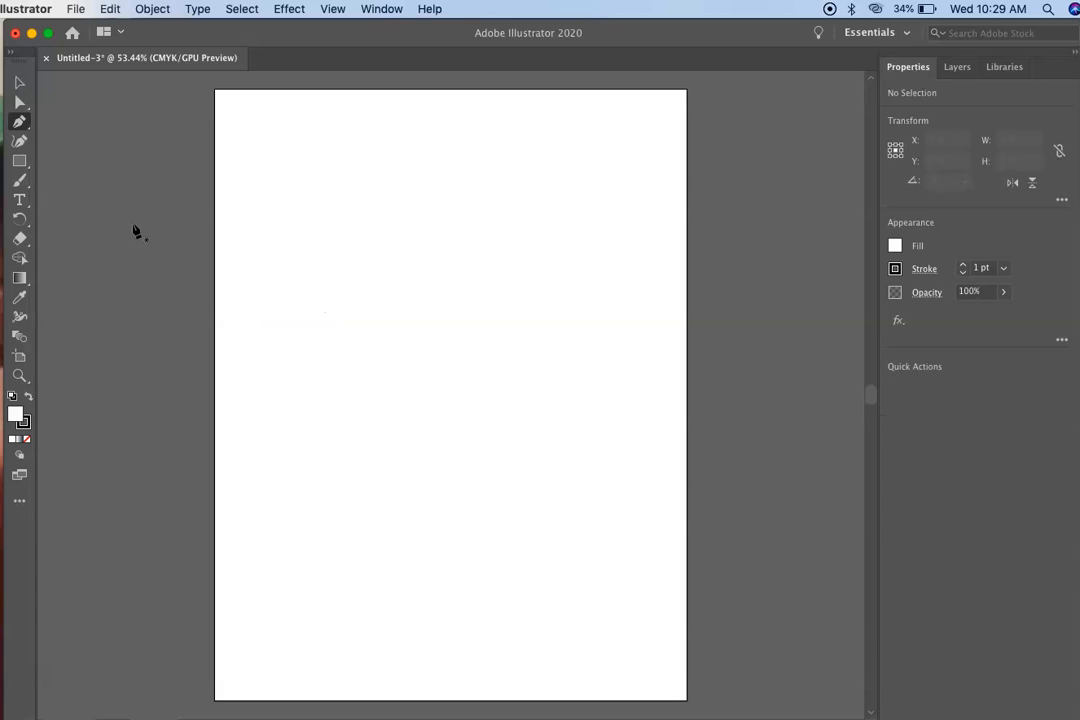
Draw a five-pointed star about 5.7 in wide and 5.8 in high with the Star tool and move it fully onto the page.
left_click(19, 160)
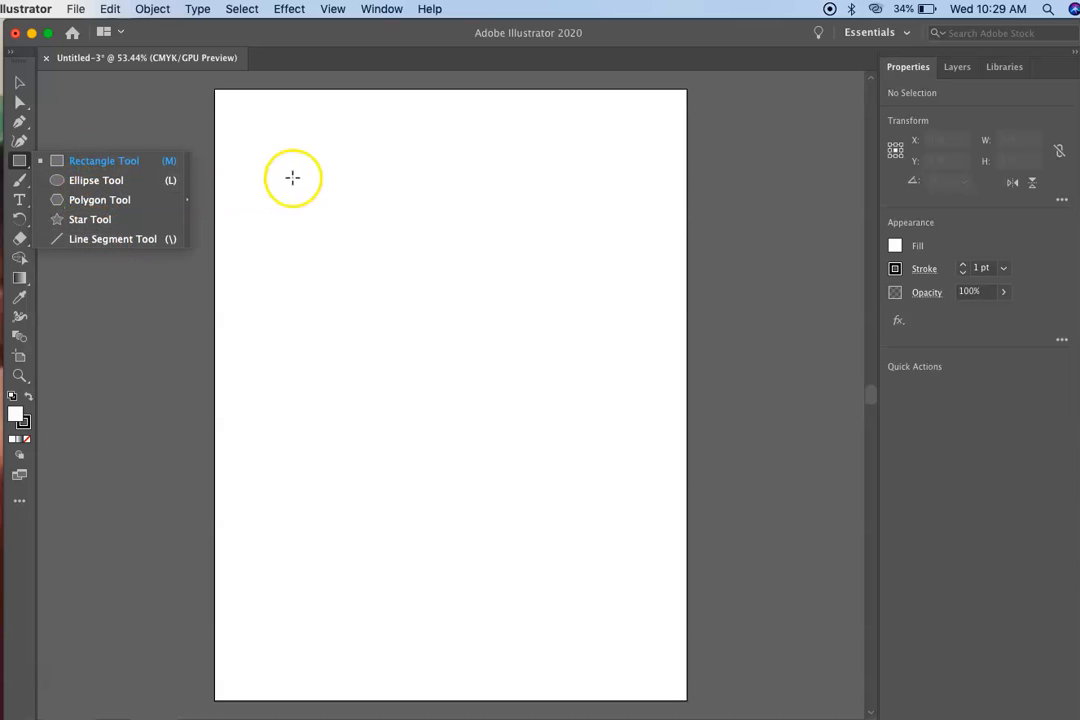
left_click(90, 219)
left_click_drag(312, 148, 439, 261)
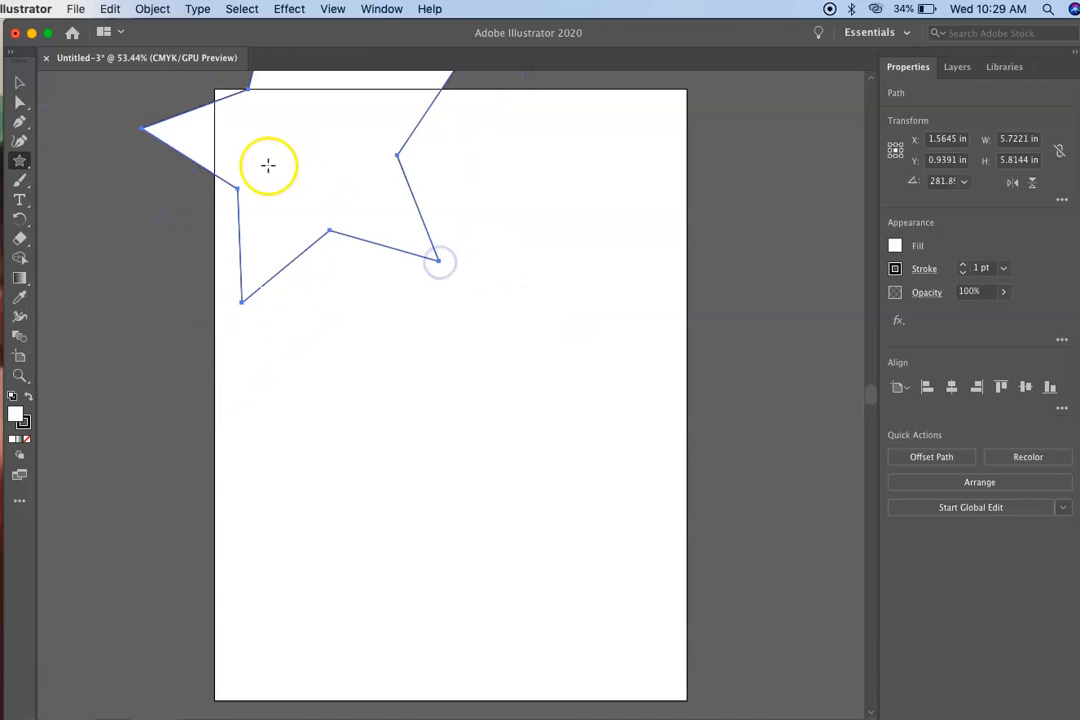
left_click(22, 85)
left_click_drag(281, 168, 451, 393)
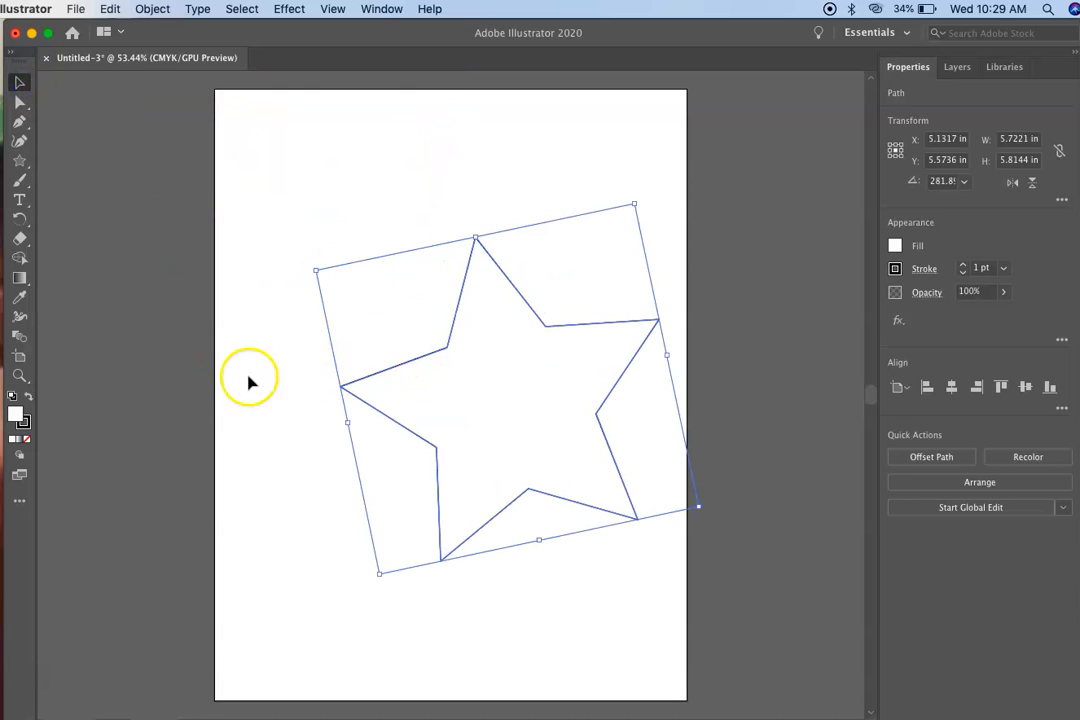
Fill the star with the hot pink swatch.
left_click(895, 246)
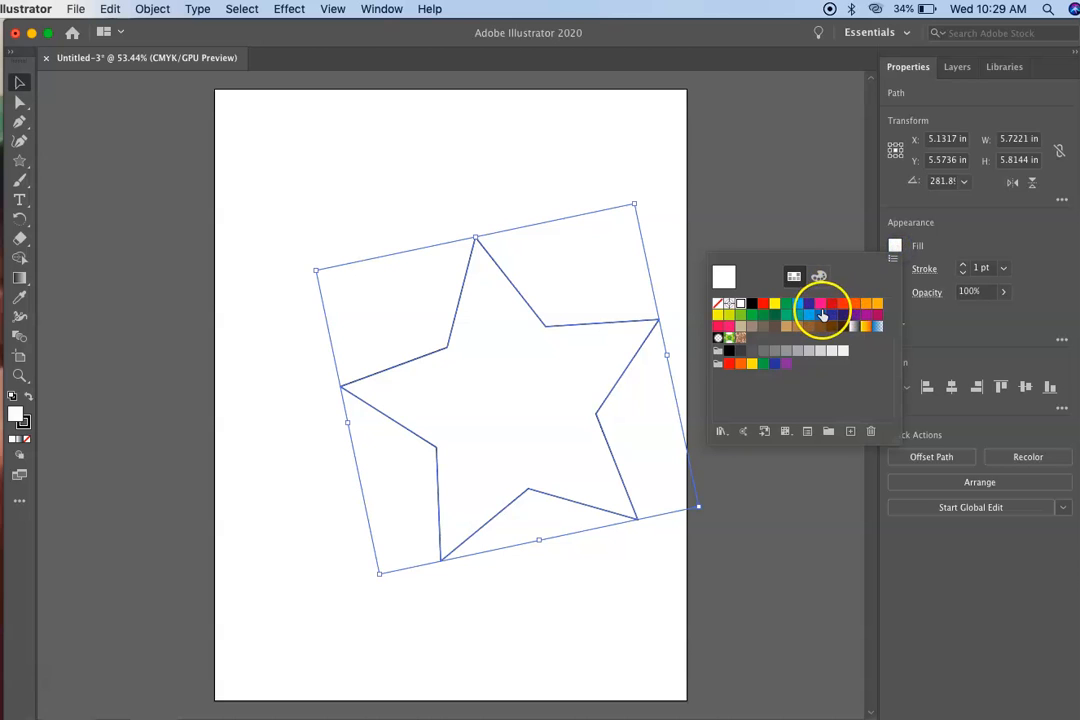
left_click(822, 316)
left_click(820, 304)
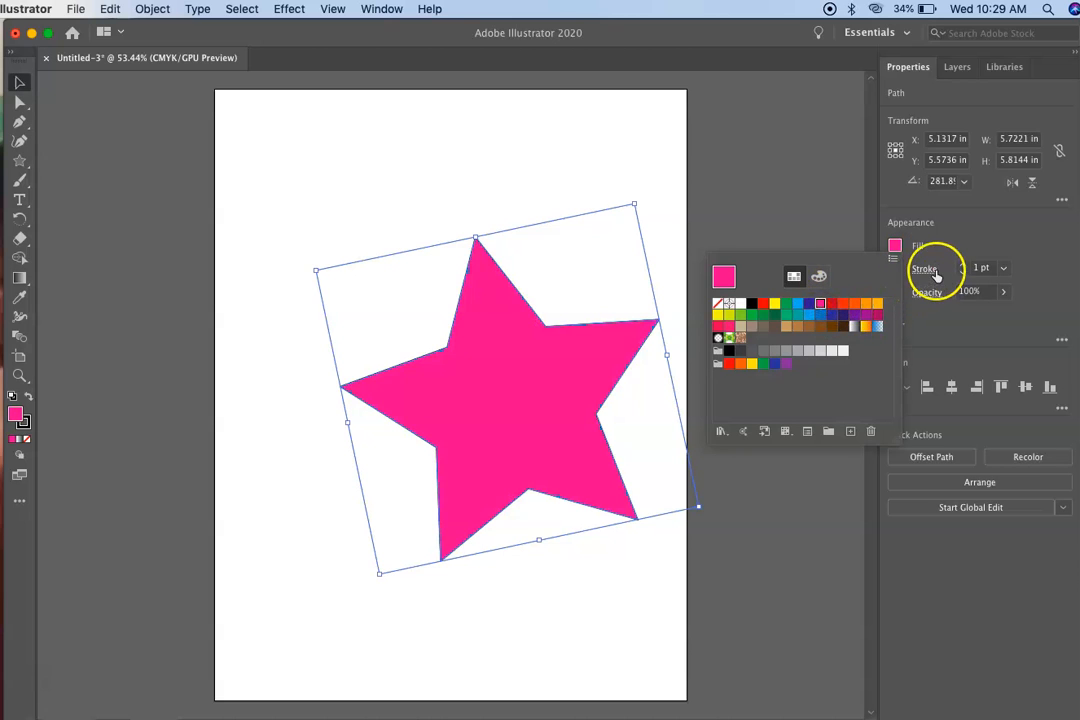
left_click(934, 272)
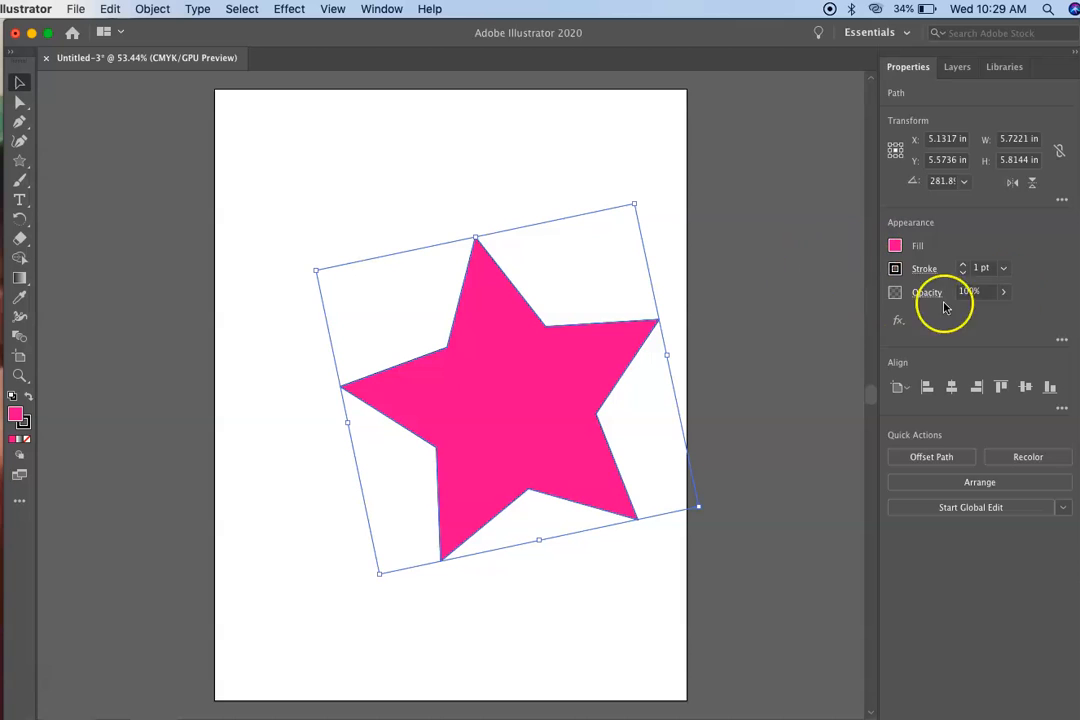
Increase the star's black stroke weight to 15 pt and deselect the star.
left_click(965, 272)
left_click(965, 265)
left_click(965, 265)
left_click(965, 265)
left_click(965, 265)
left_click(965, 265)
left_click(965, 265)
left_click(965, 265)
left_click(965, 265)
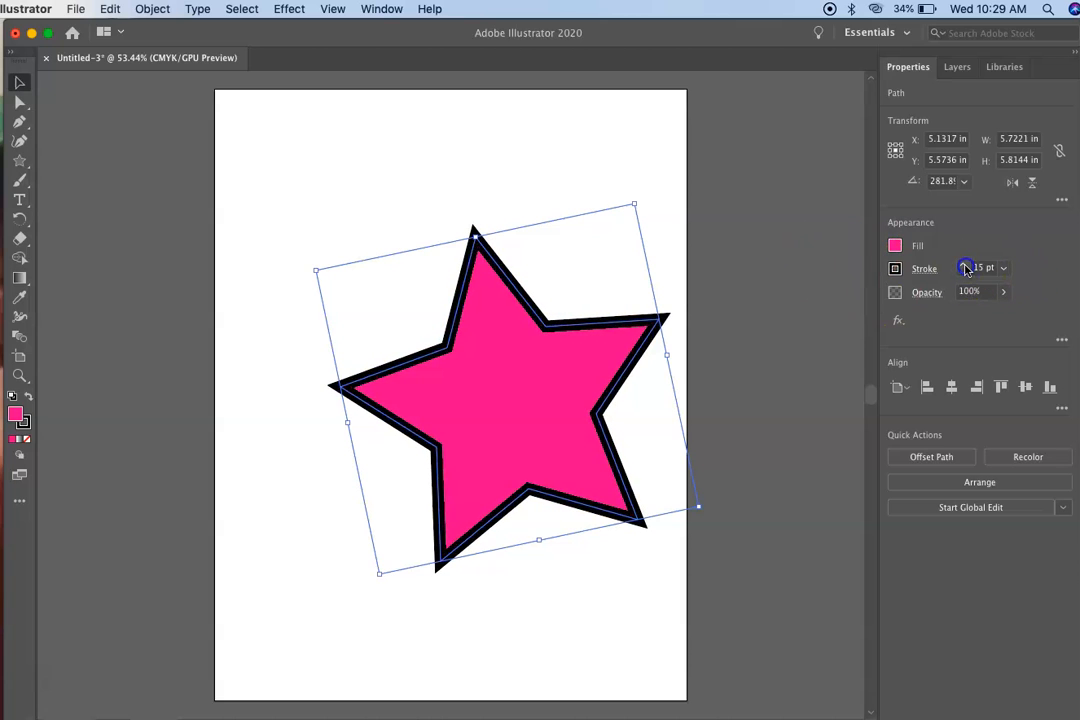
left_click(96, 129)
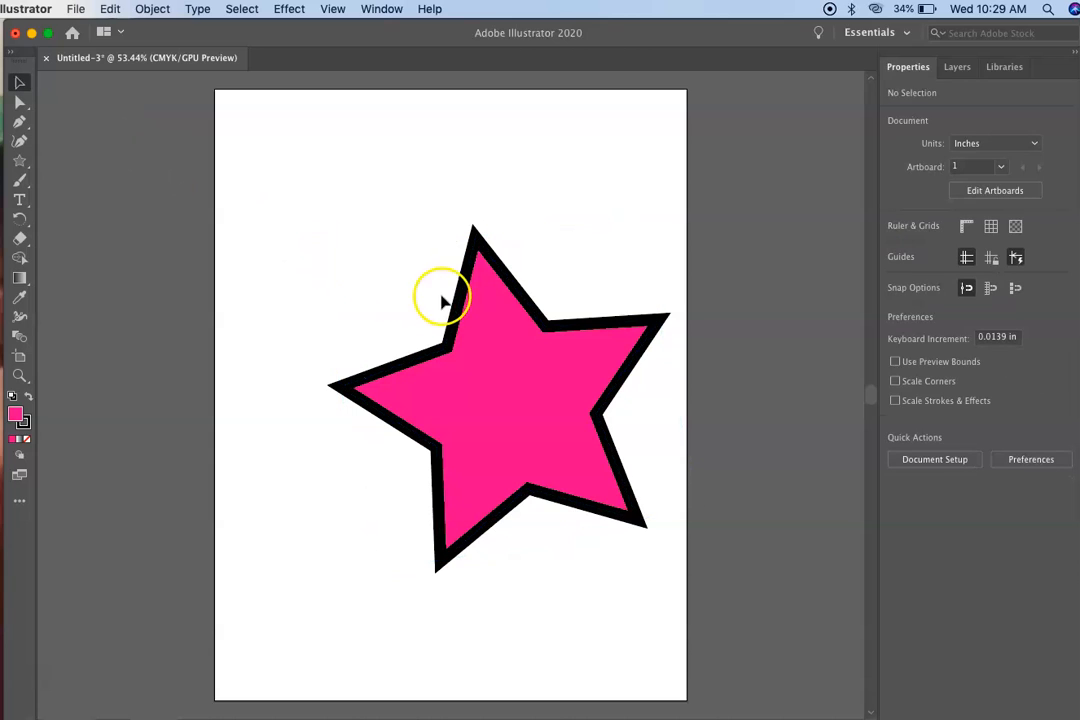
Select the pink star and delete it from the page.
left_click(20, 82)
left_click(449, 334)
key("Delete")
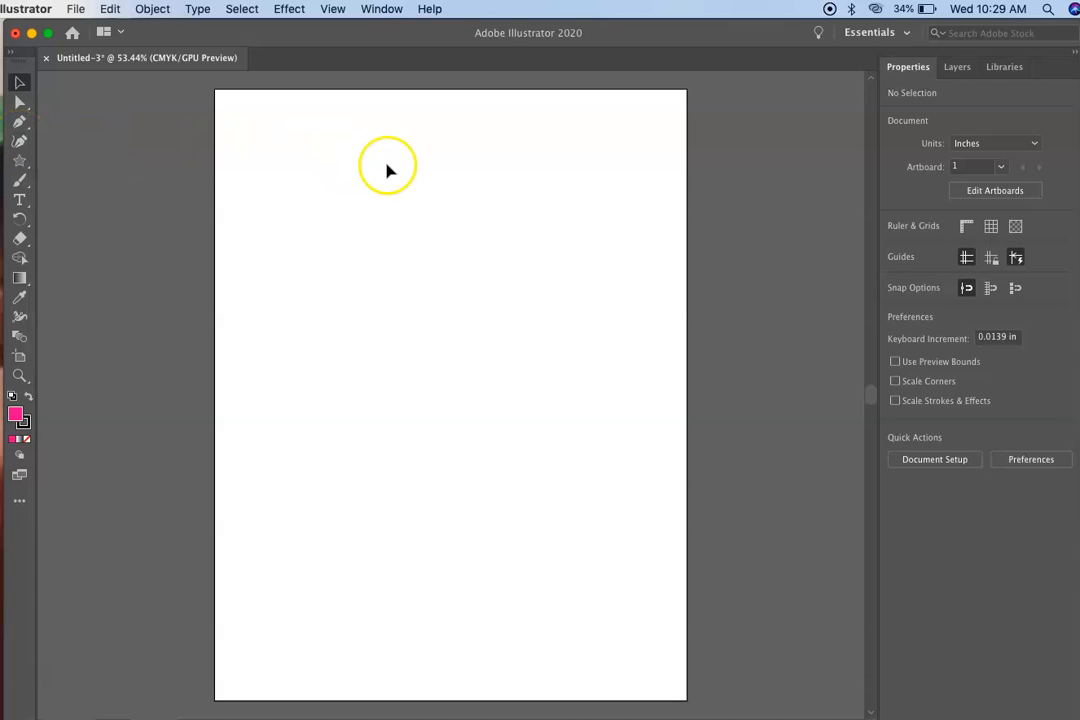
Draw a closed rounded shape about 4.3 by 4 in with the Curvature tool in the upper page area and delete it.
left_click(20, 141)
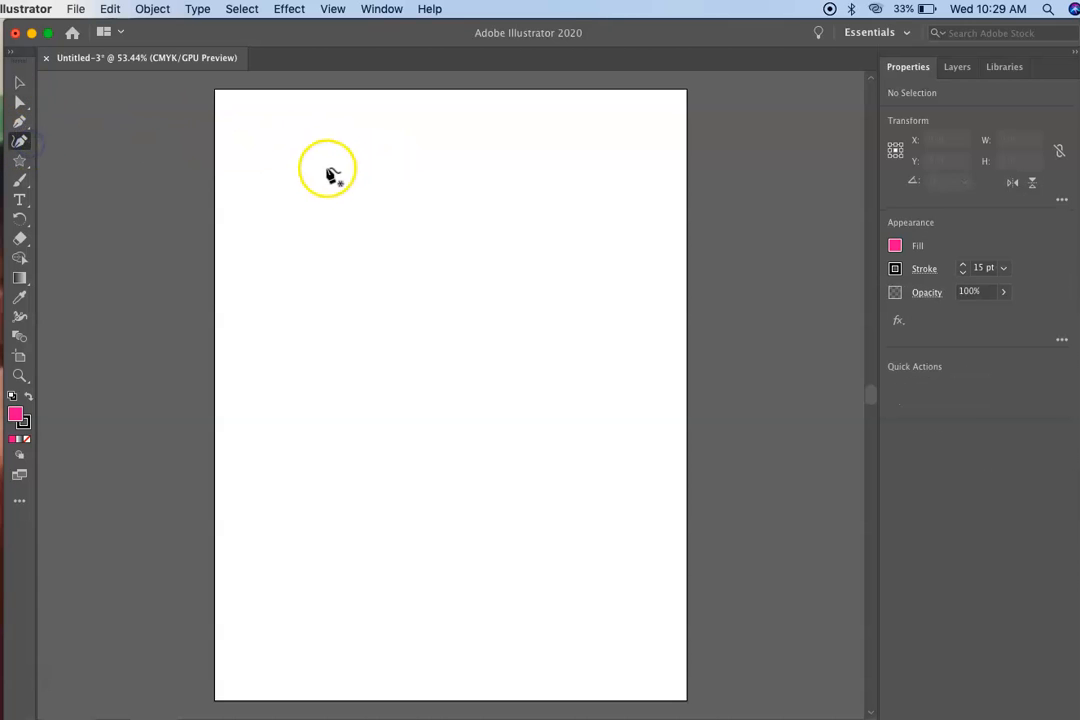
left_click(333, 174)
left_click(463, 141)
left_click(509, 303)
left_click(294, 314)
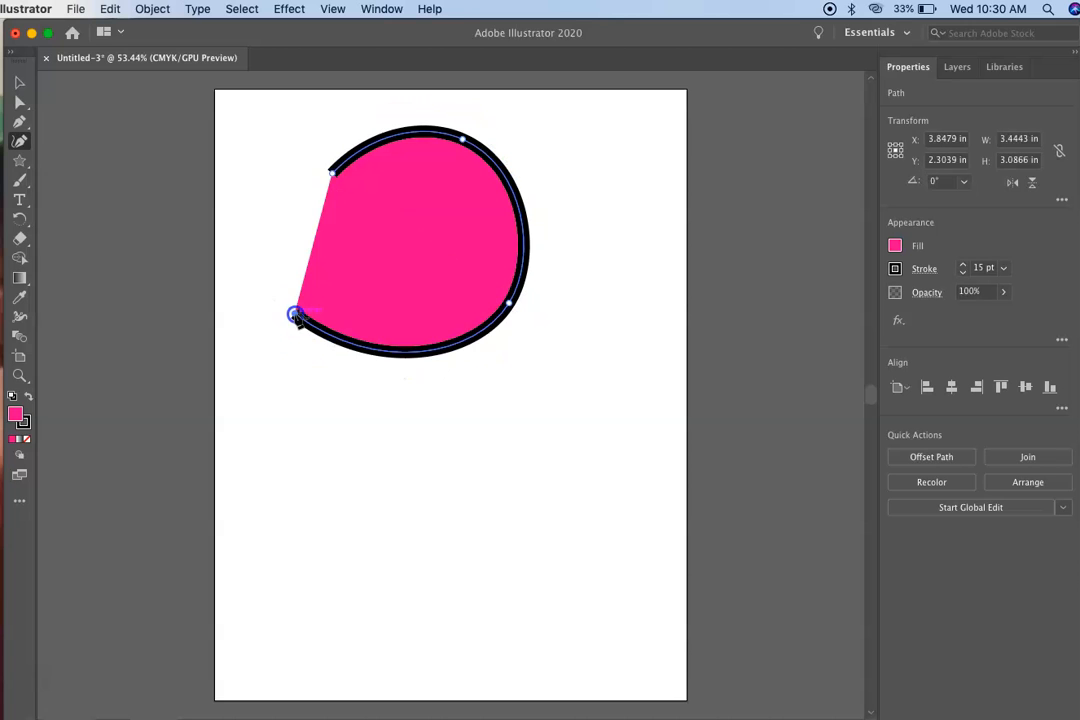
left_click(332, 173)
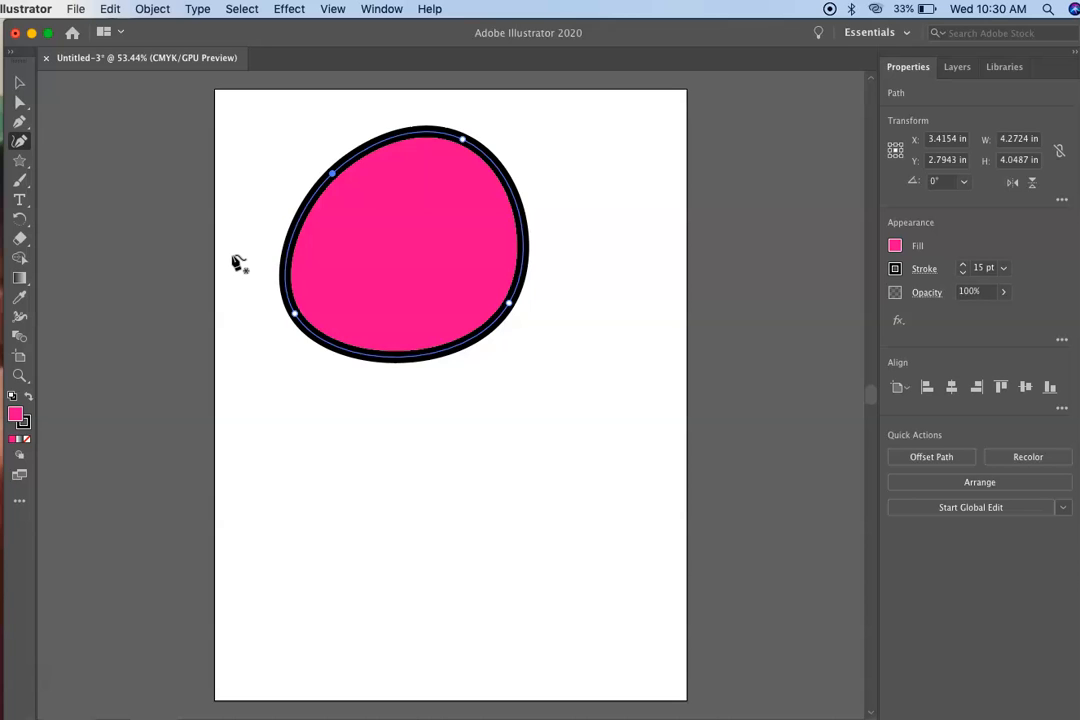
key("BackSpace")
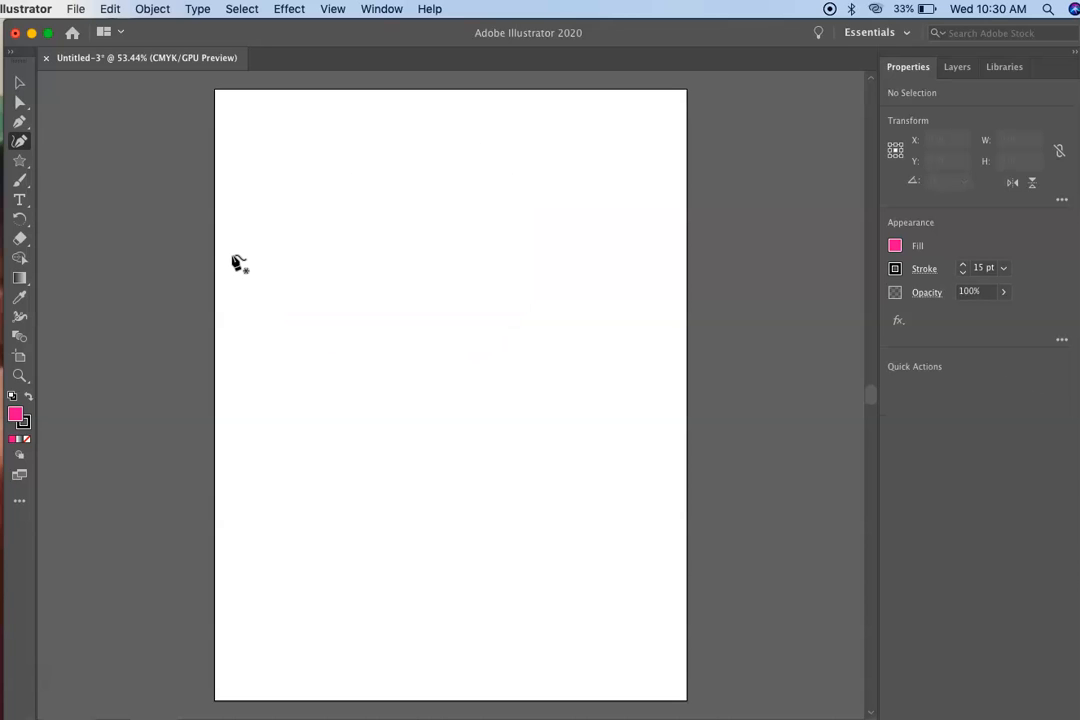
Paint a wavy line down the page with the 5 pt. Round brush and a second one to its left with the 15 pt. Round brush.
left_click(22, 180)
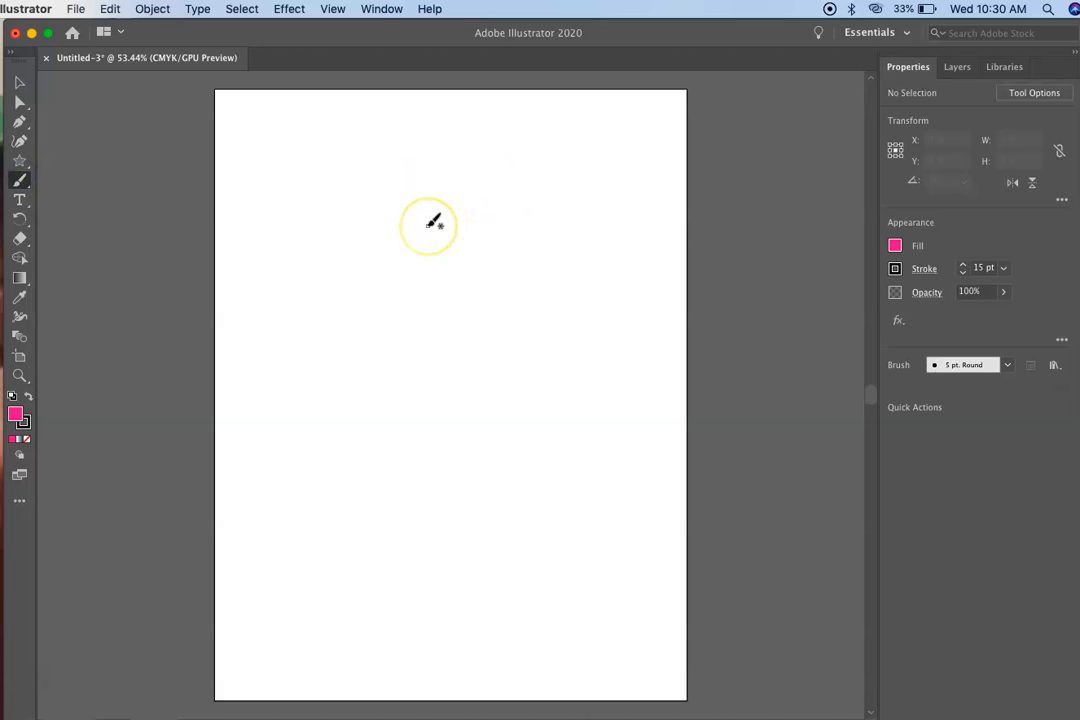
mouse_move(428, 225)
left_mouse_down()
mouse_move(663, 255)
mouse_move(531, 518)
mouse_move(535, 550)
left_mouse_up()
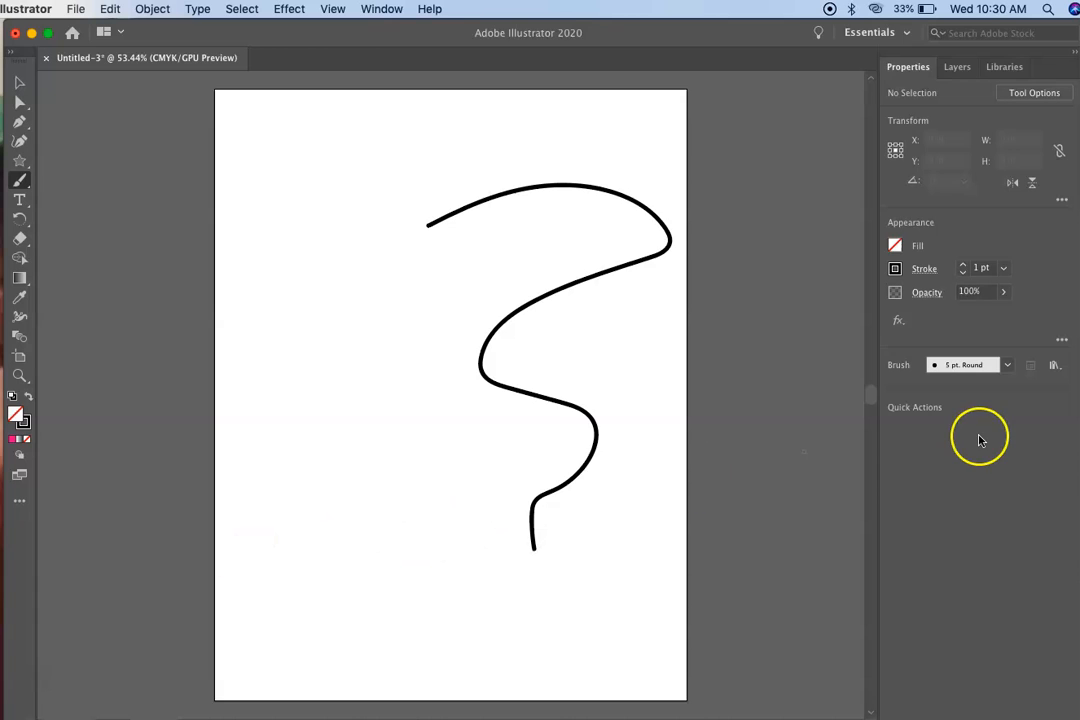
left_click(1007, 366)
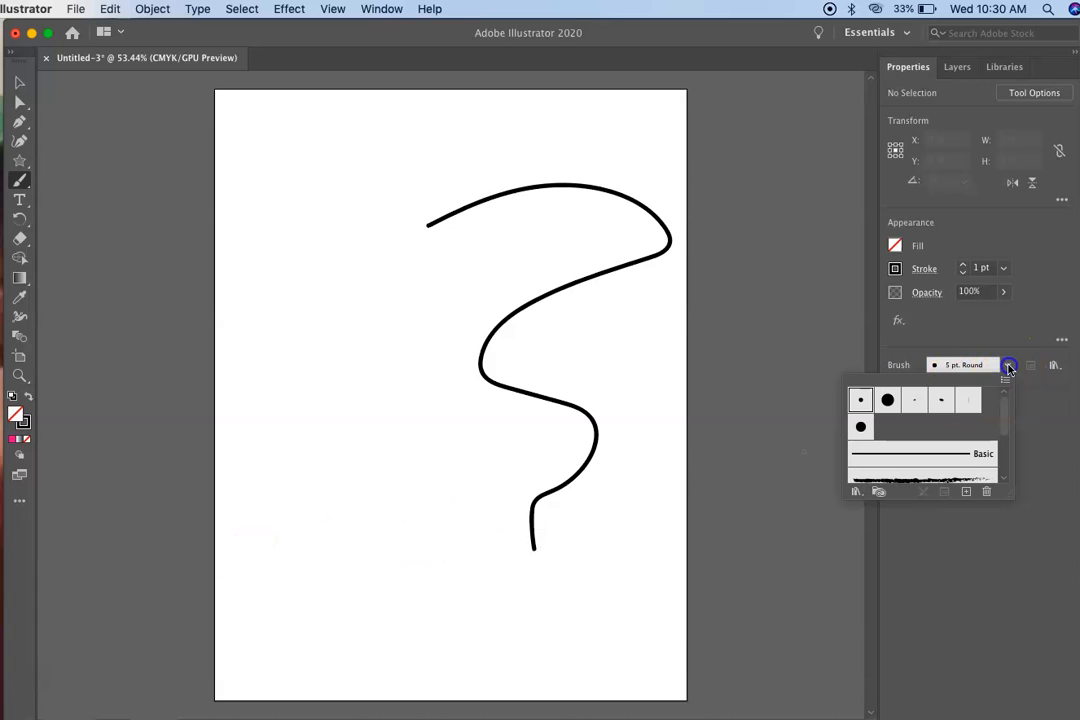
left_click(887, 401)
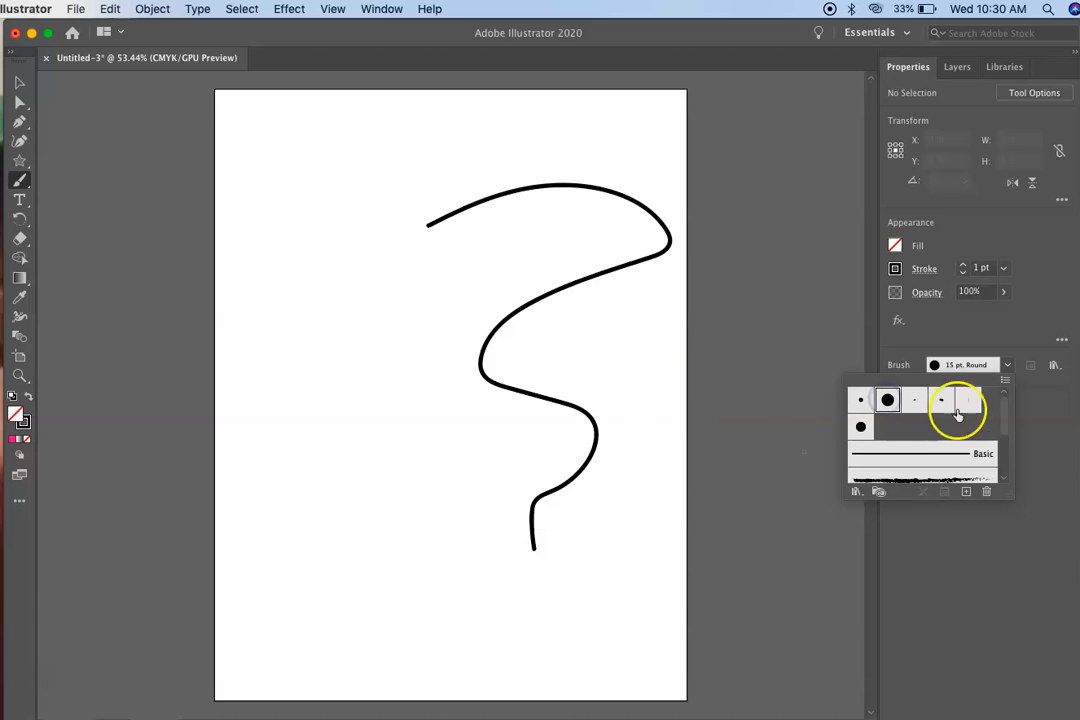
scroll(964, 429, "down", 4)
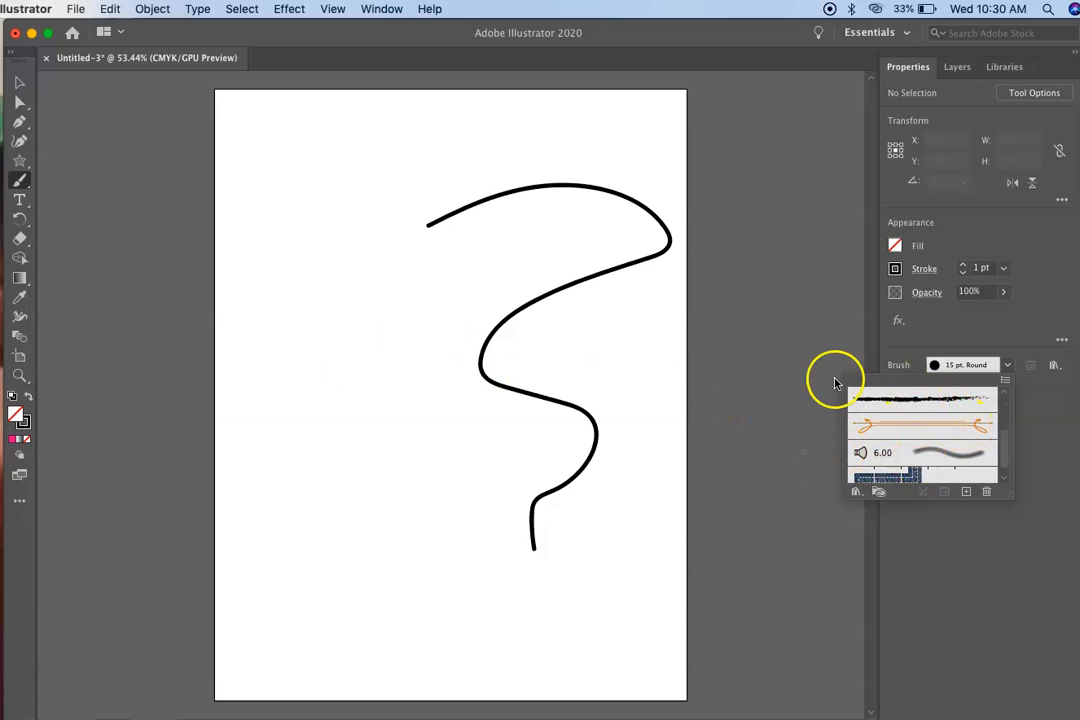
scroll(933, 405, "up", 4)
mouse_move(335, 180)
left_mouse_down()
mouse_move(290, 182)
mouse_move(409, 253)
mouse_move(416, 419)
mouse_move(345, 538)
left_mouse_up()
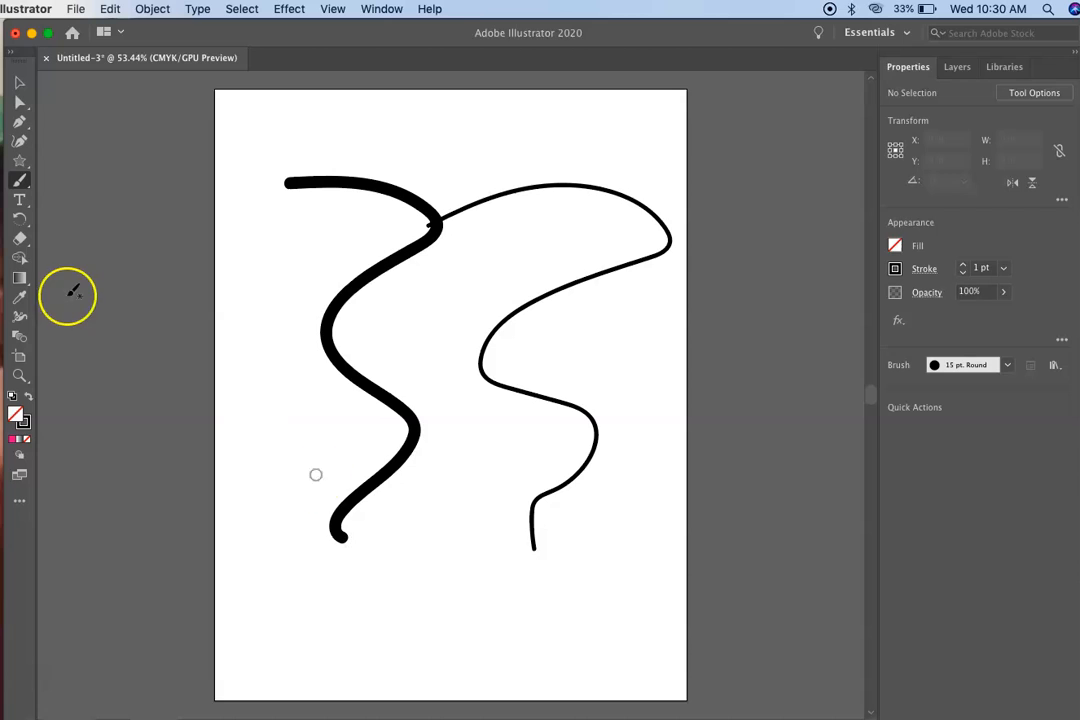
Select the thick wavy line and shrink it to about 2.2 in wide and 3.6 in high.
left_click(17, 90)
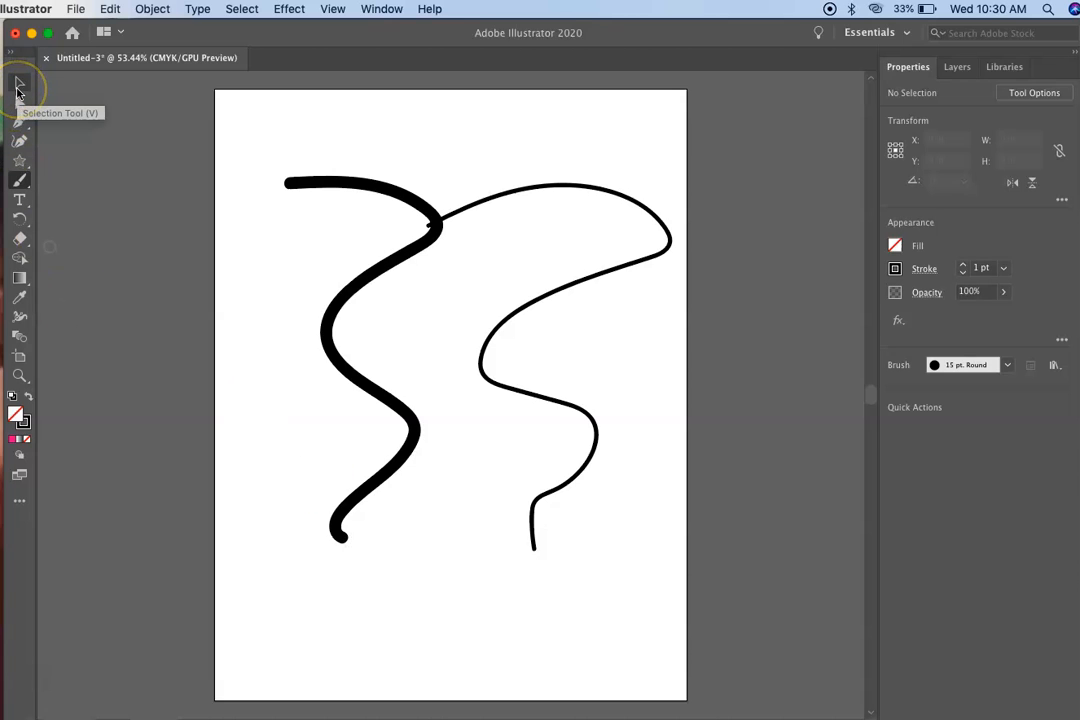
left_click(337, 181)
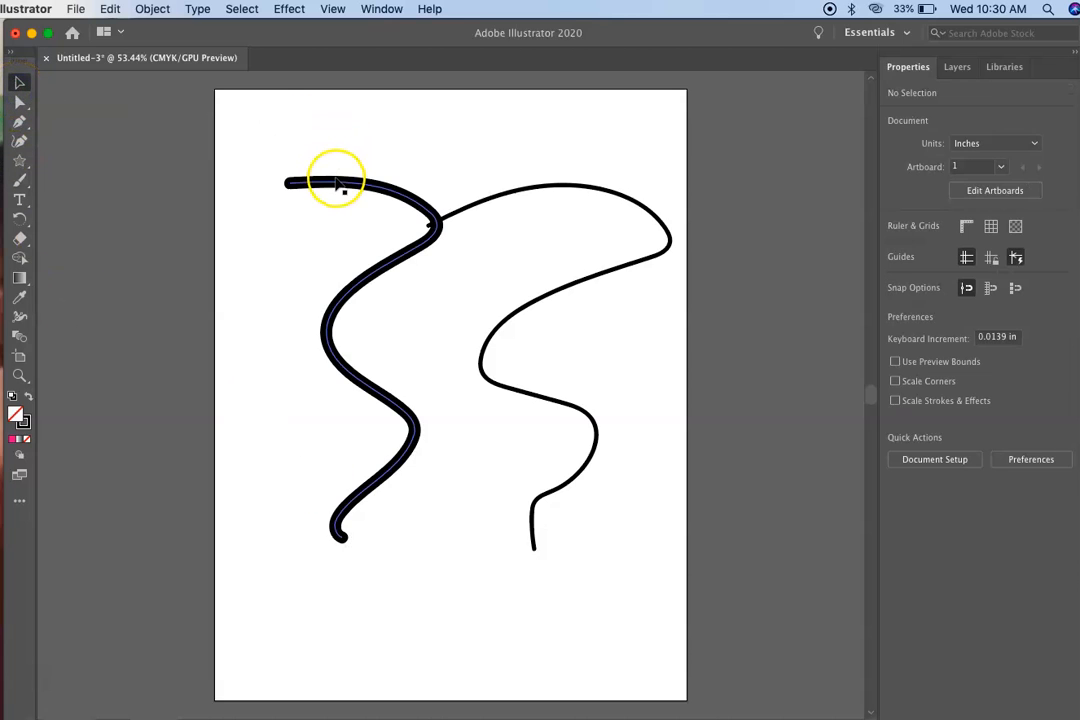
mouse_move(289, 182)
left_mouse_down()
mouse_move(248, 295)
mouse_move(248, 338)
left_mouse_up()
mouse_move(253, 422)
left_mouse_down()
mouse_move(252, 439)
mouse_move(316, 452)
left_mouse_up()
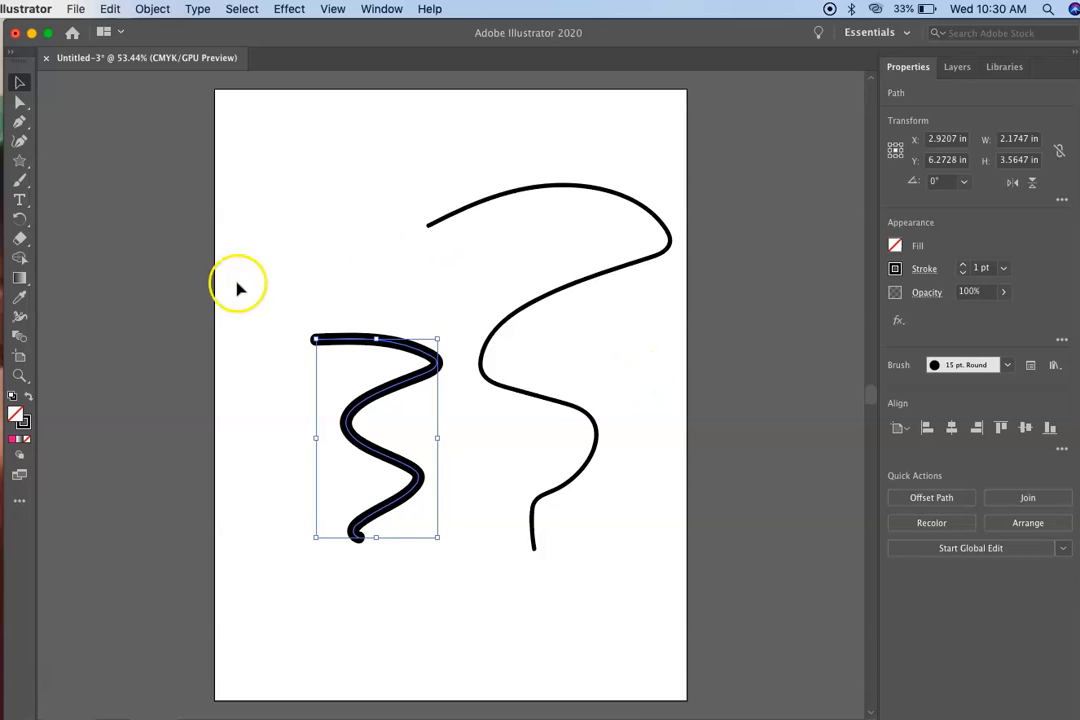
Delete the thick wavy line, and shift the thin wavy line toward the page's lower left before deleting it too.
key("Delete")
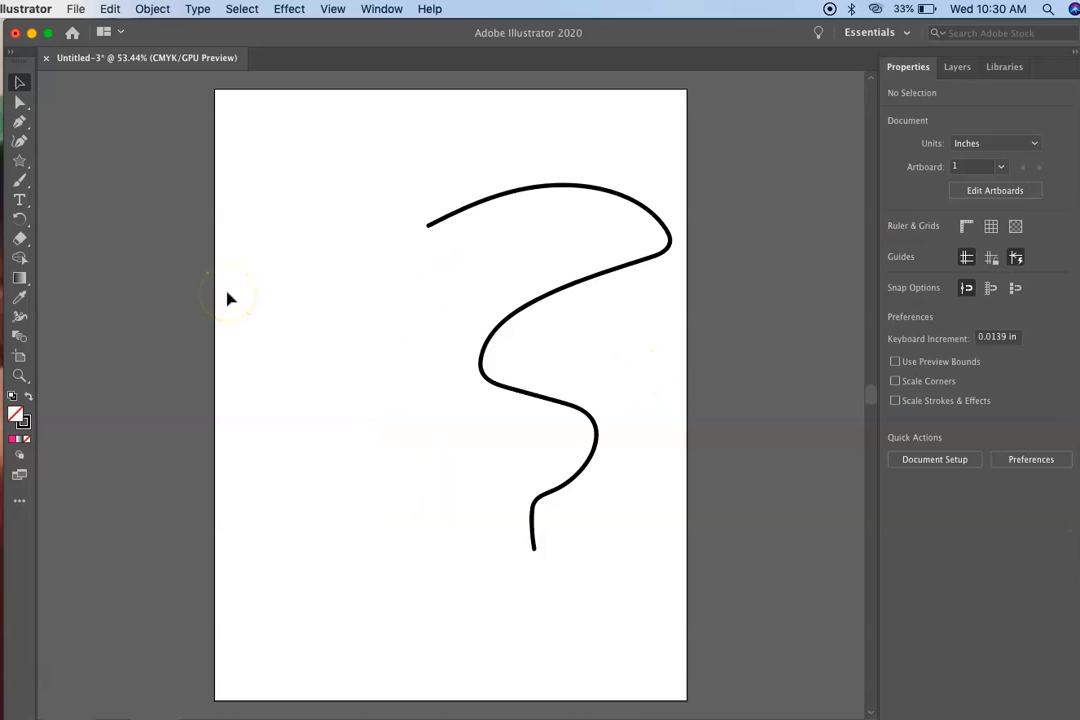
left_click(480, 205)
left_click_drag(480, 205, 336, 333)
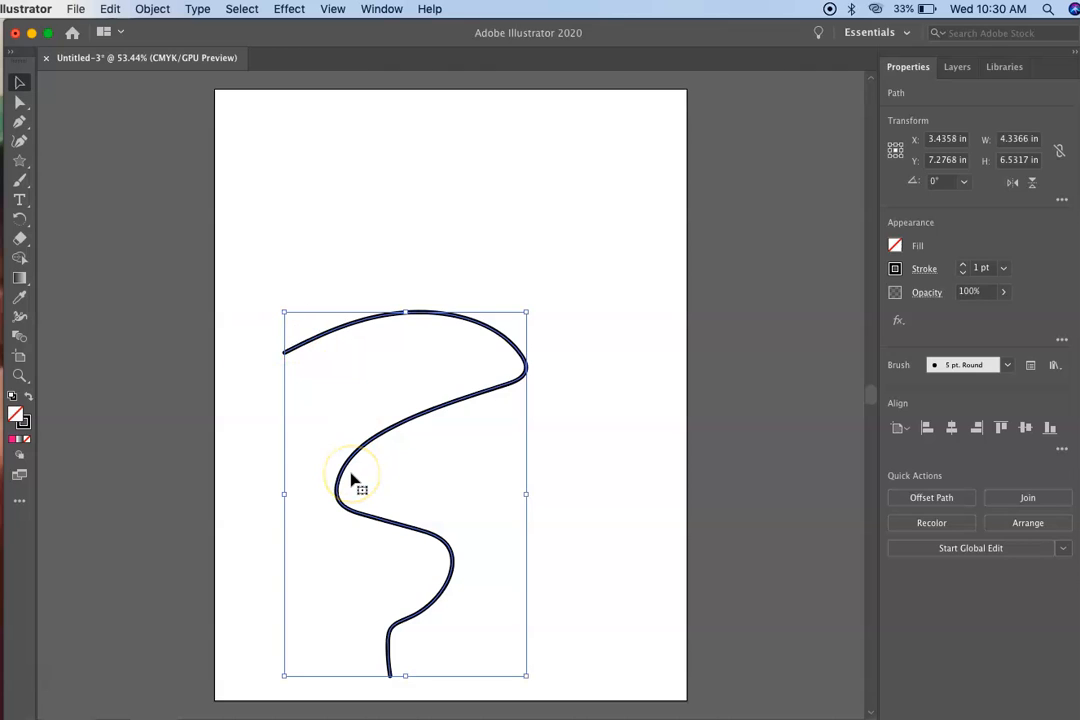
key("Delete")
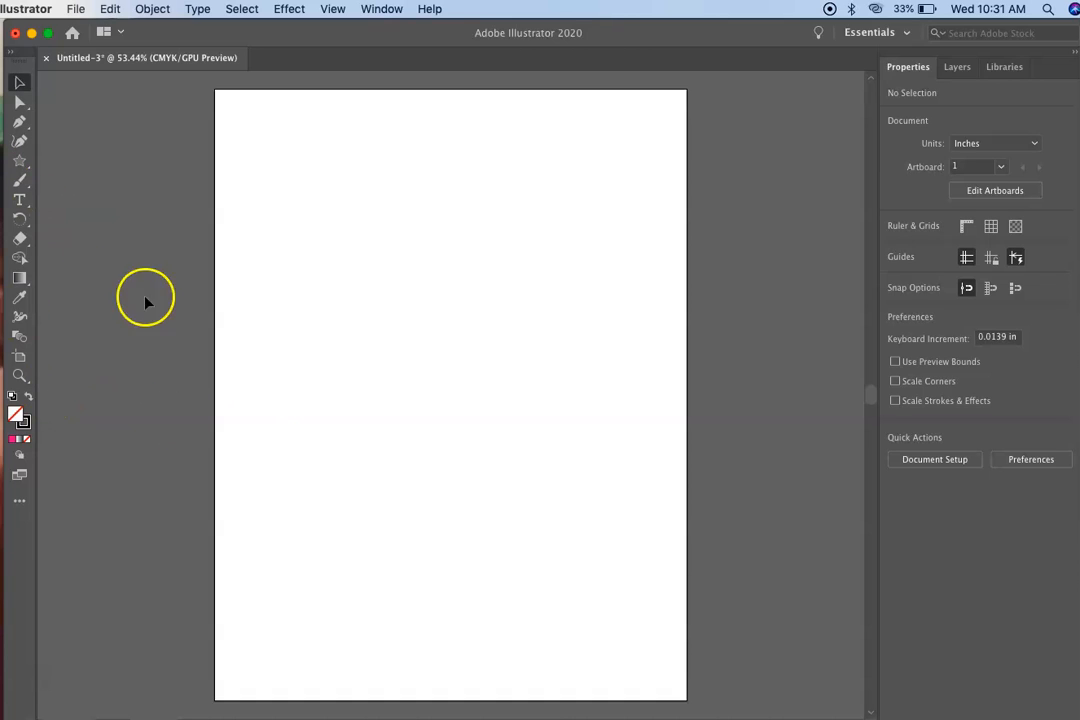
Draw an ellipse about 5.8 in wide and 5.2 in high on the page with the Ellipse tool.
left_click(20, 162)
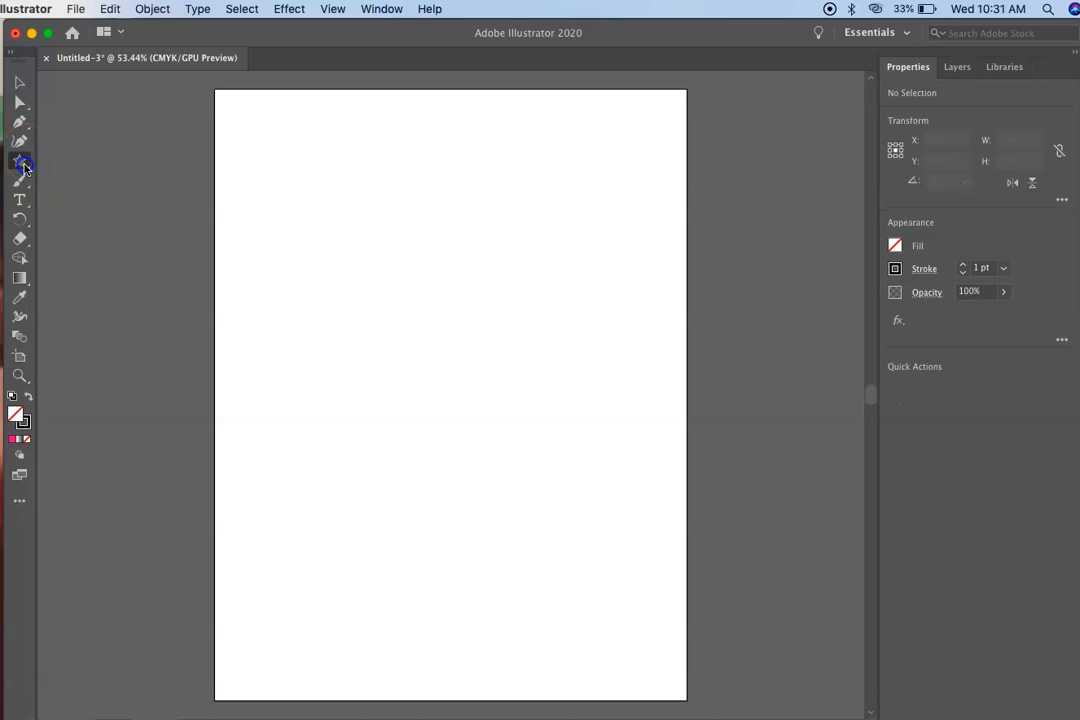
left_click_drag(23, 165, 67, 184)
left_click_drag(320, 220, 645, 511)
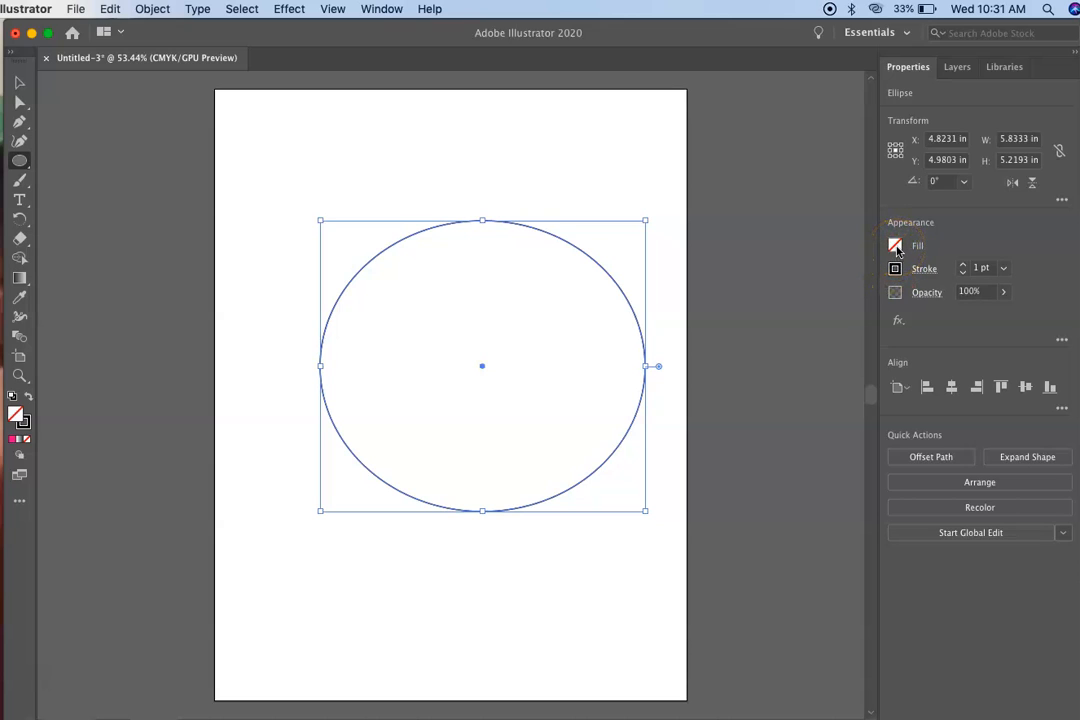
Fill the ellipse with black and set its stroke to none.
left_click(895, 247)
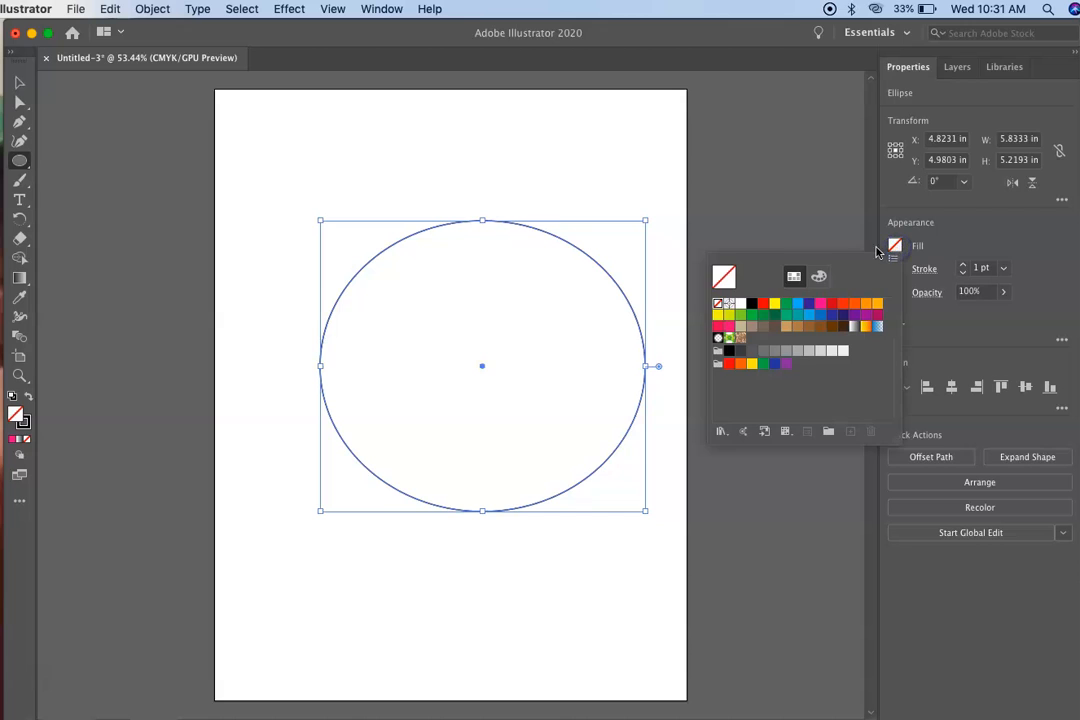
left_click(751, 303)
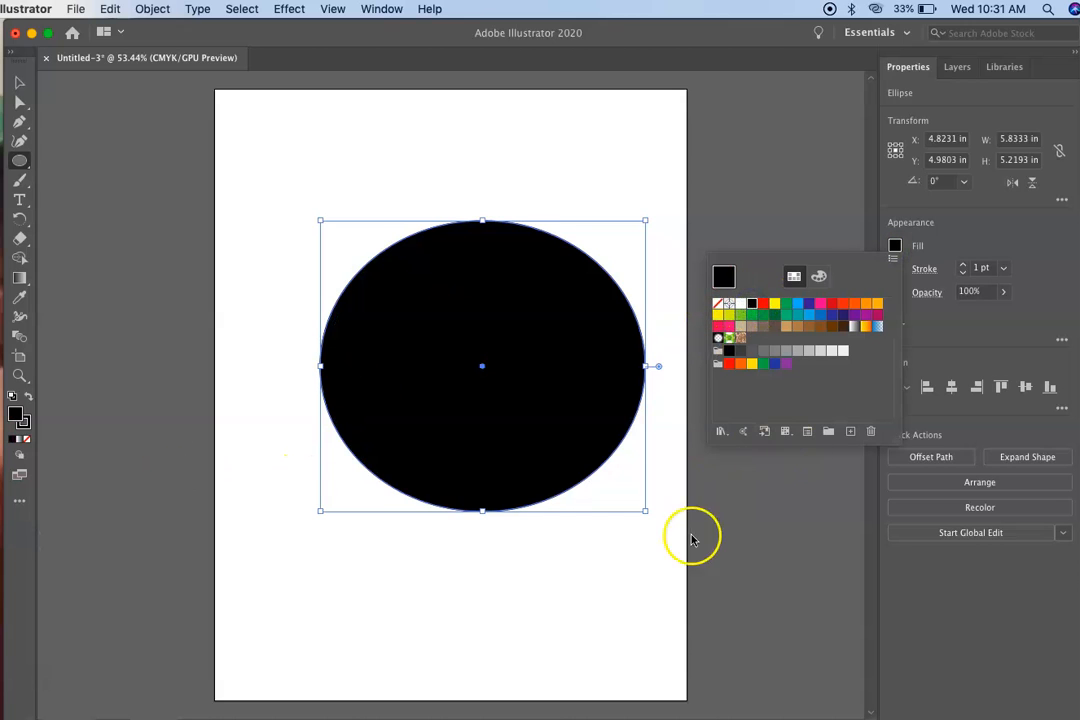
left_click(822, 506)
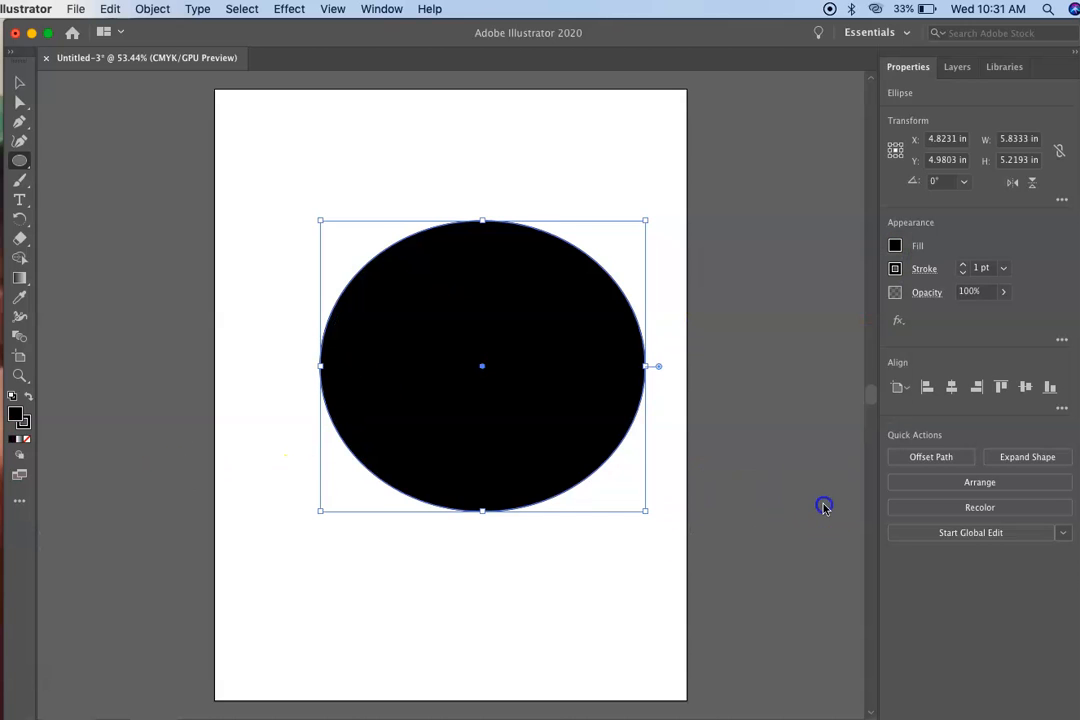
left_click(895, 270)
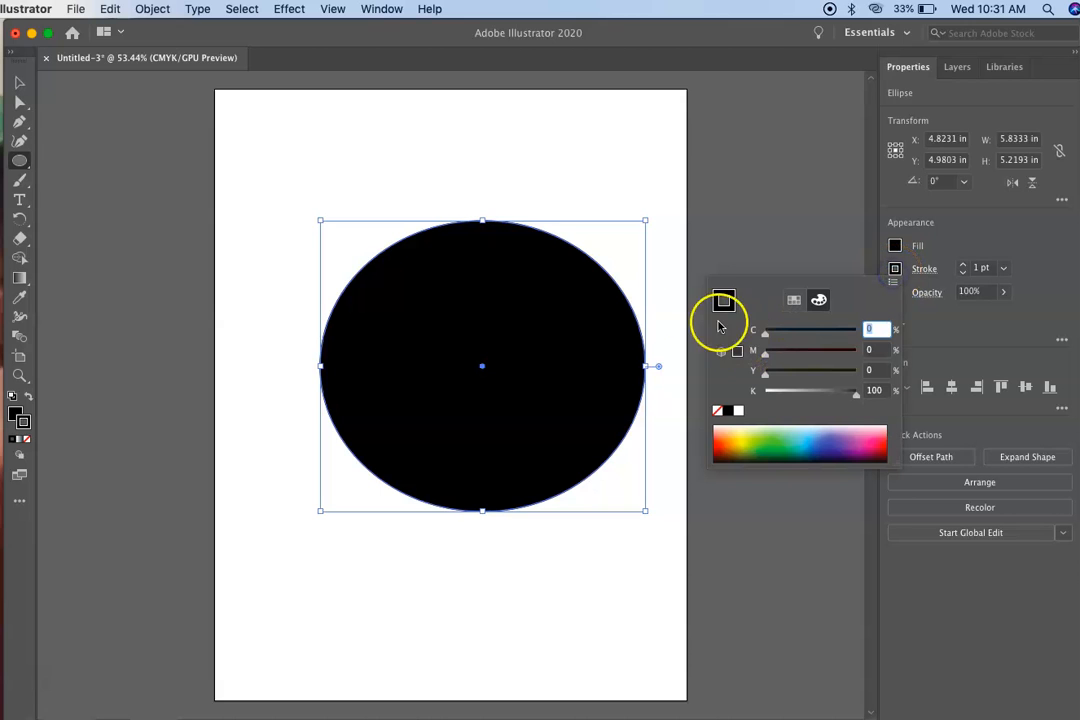
left_click(717, 411)
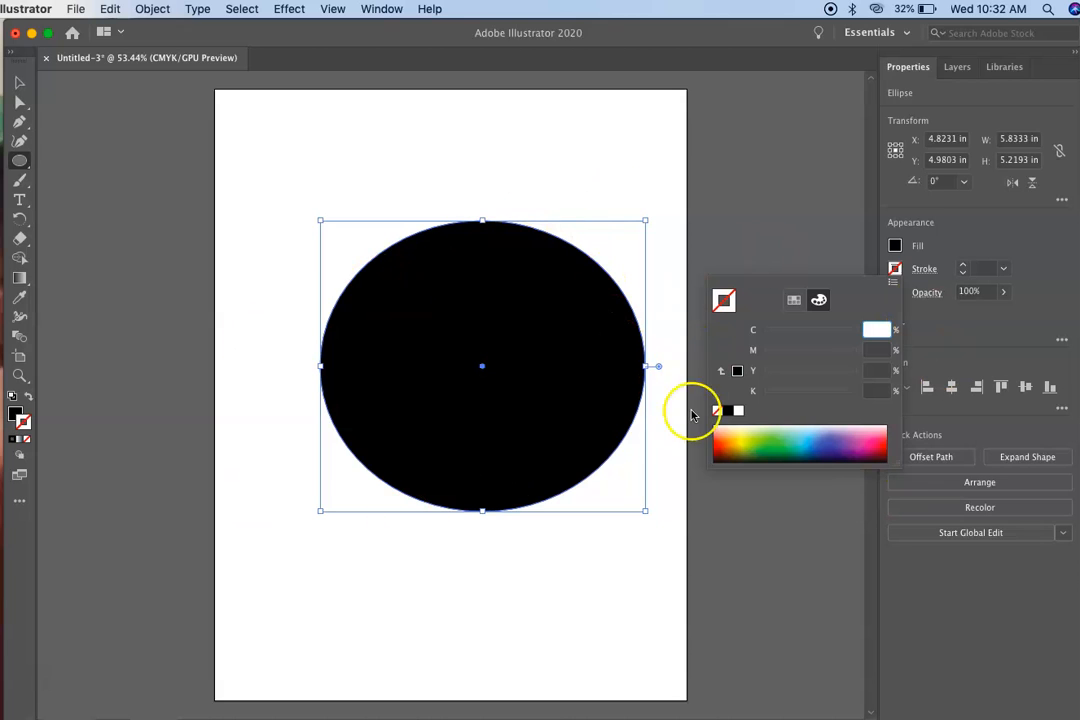
left_click(752, 229)
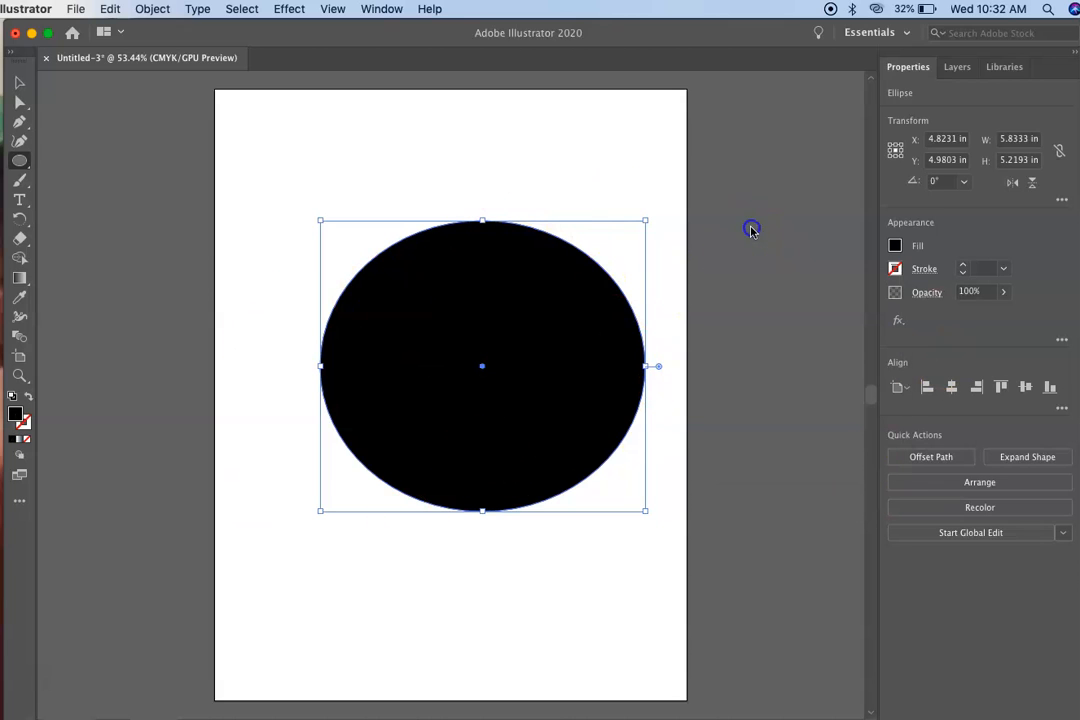
Move the black ellipse to the upper left of the page and flatten it to about 4.4 in high.
left_click(19, 85)
left_click(106, 253)
left_click_drag(494, 380, 444, 280)
left_click(185, 310)
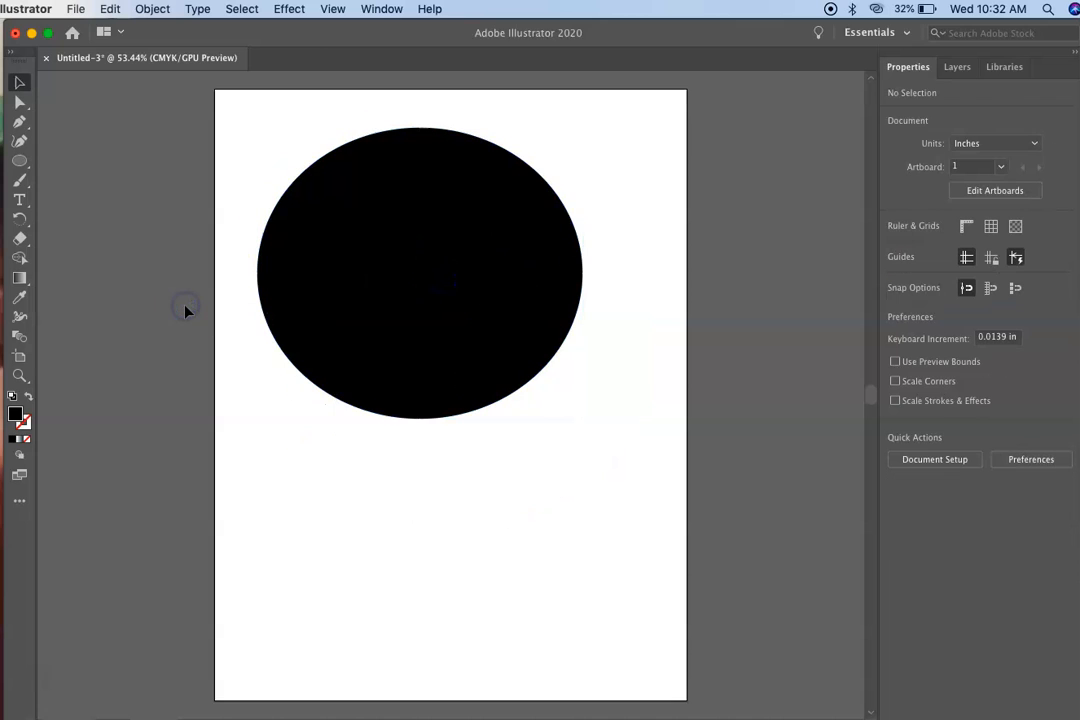
left_click(522, 248)
left_click_drag(420, 127, 421, 171)
left_click_drag(418, 258, 419, 228)
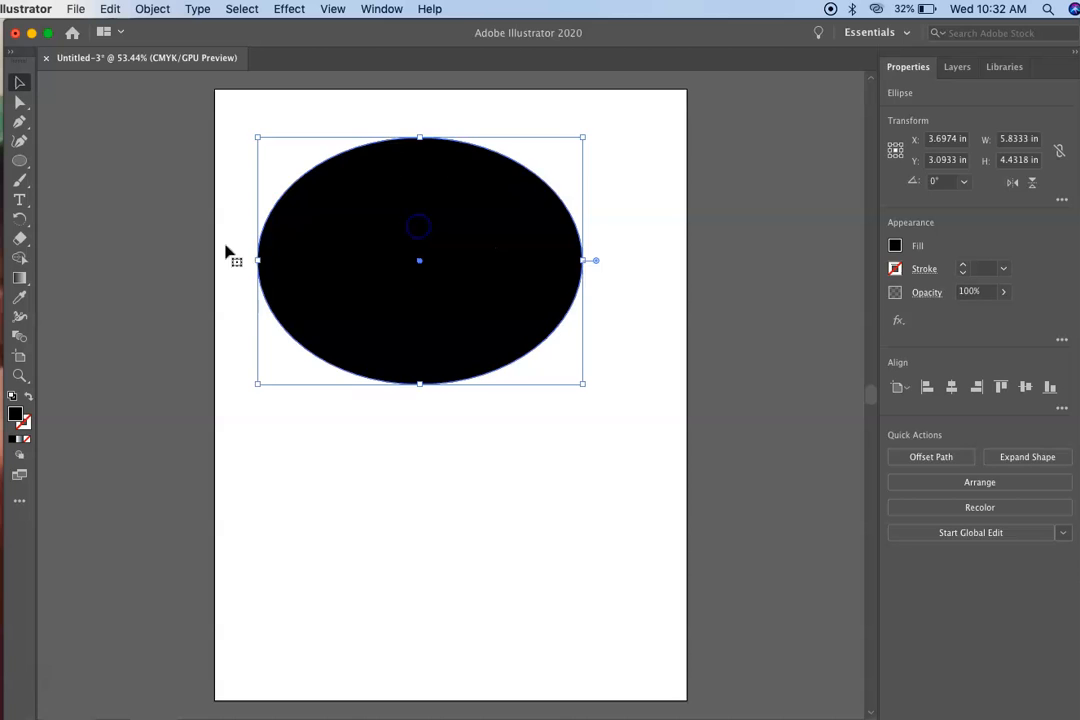
left_click(142, 288)
Draw a circle about 1.2 in across inside the black ellipse and fill it with white.
left_click(20, 163)
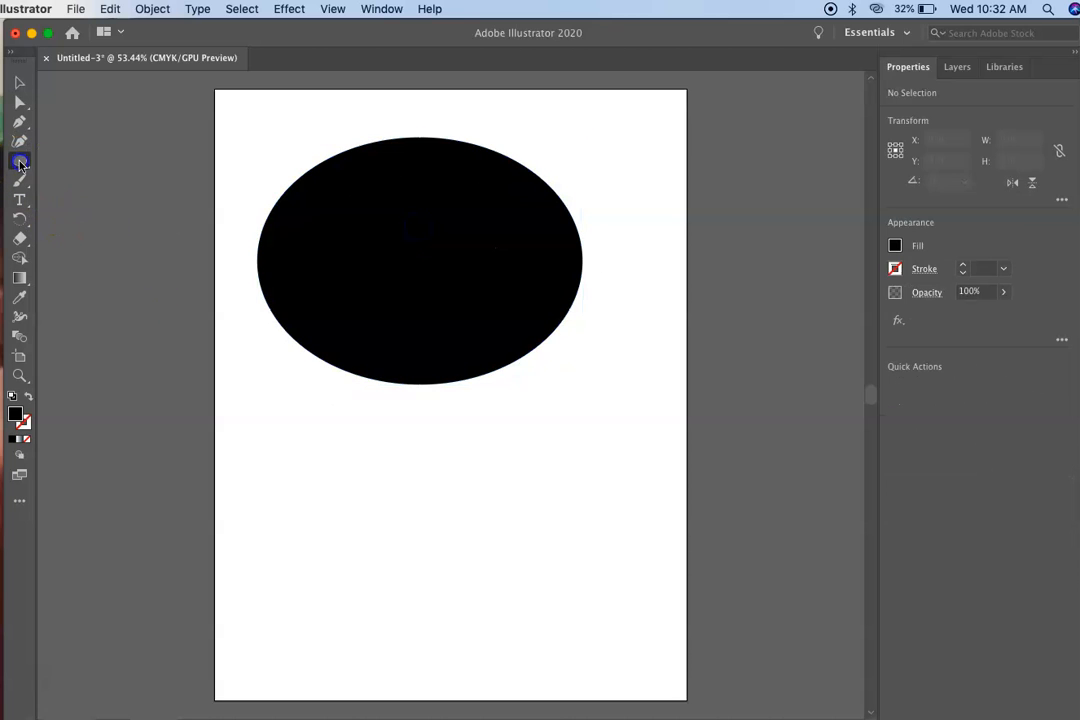
left_click(58, 178)
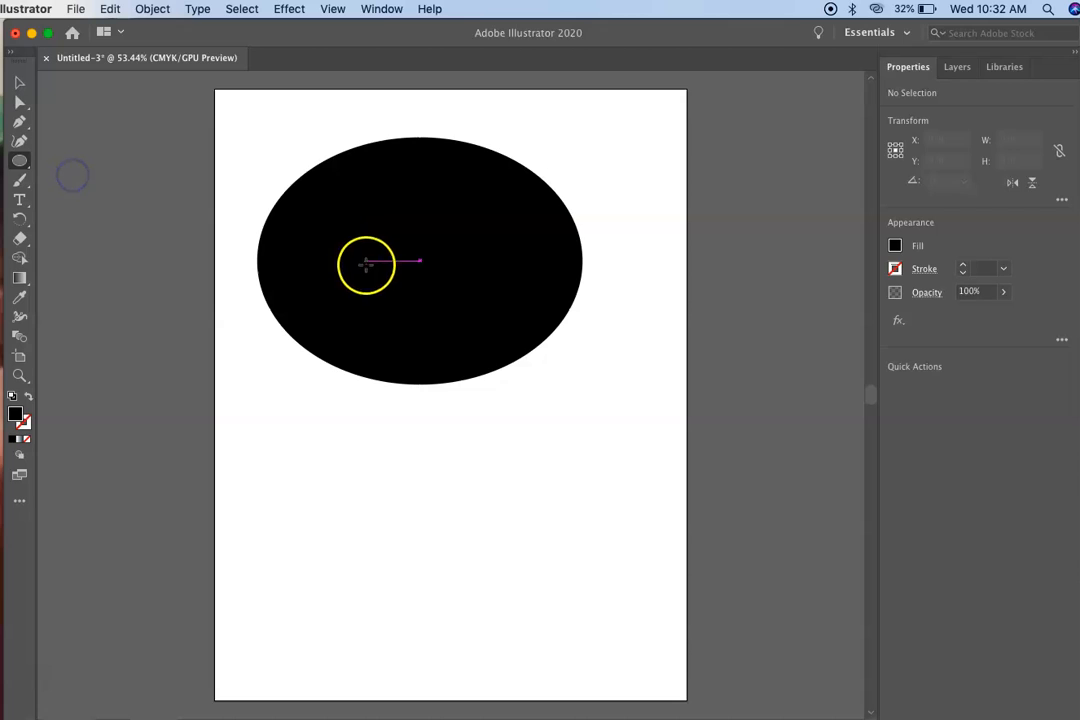
left_click(317, 241)
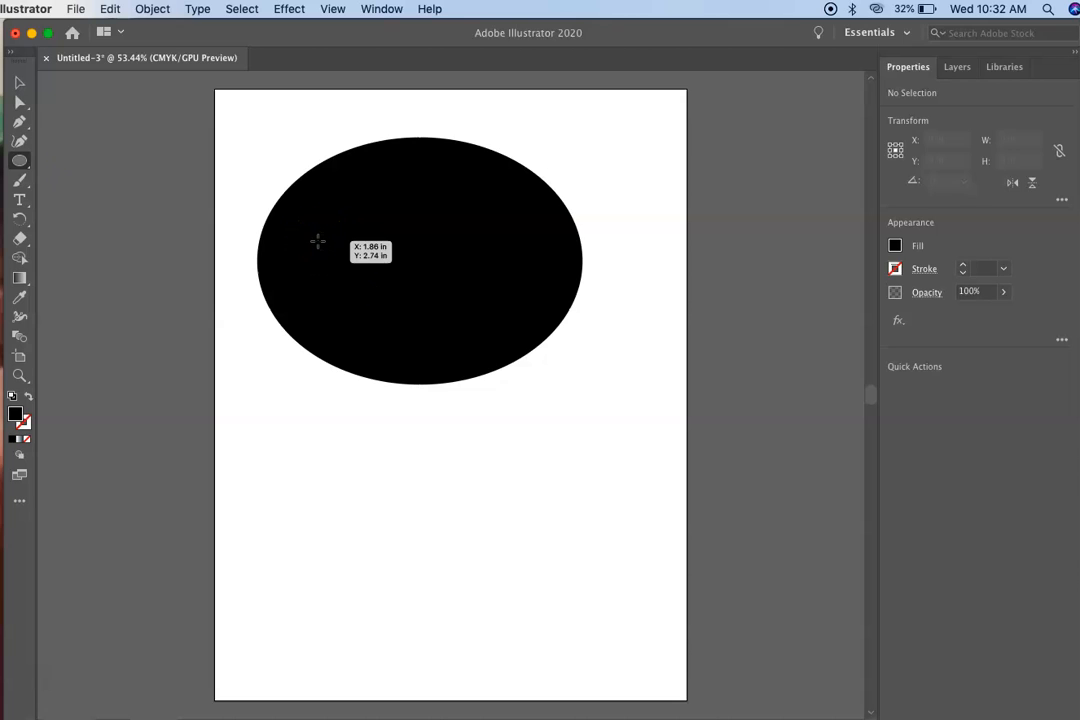
left_click_drag(318, 241, 386, 273)
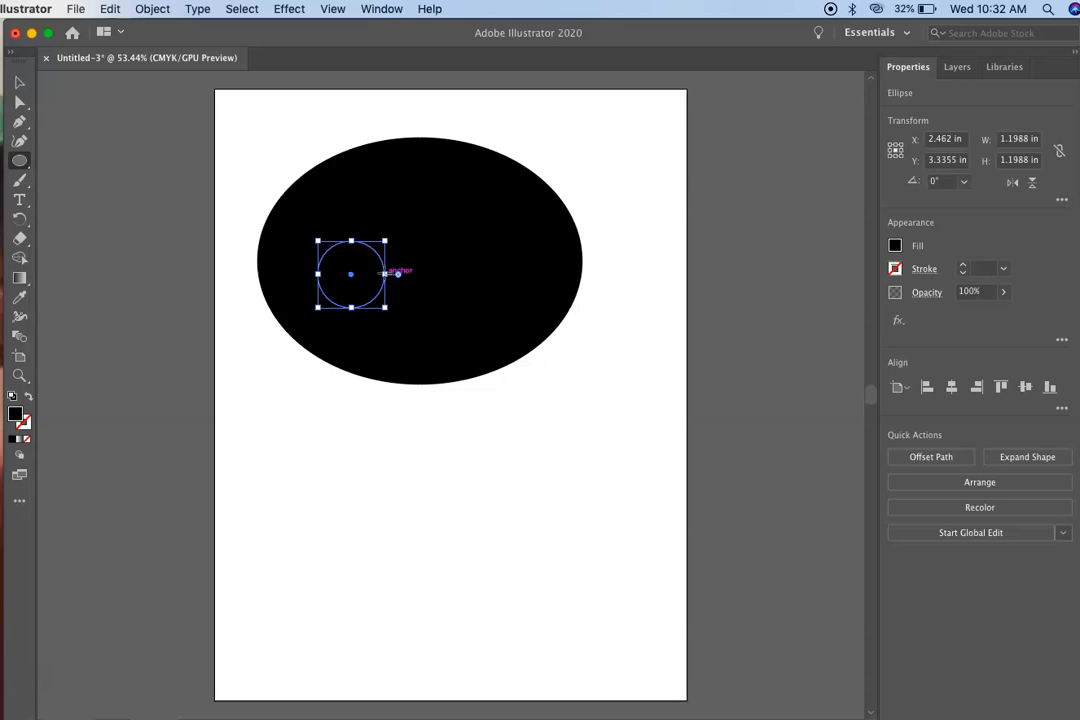
mouse_move(398, 273)
left_mouse_down()
mouse_move(340, 258)
mouse_move(366, 265)
mouse_move(320, 316)
mouse_move(393, 313)
mouse_move(398, 274)
left_mouse_up()
left_click(895, 246)
left_click(740, 303)
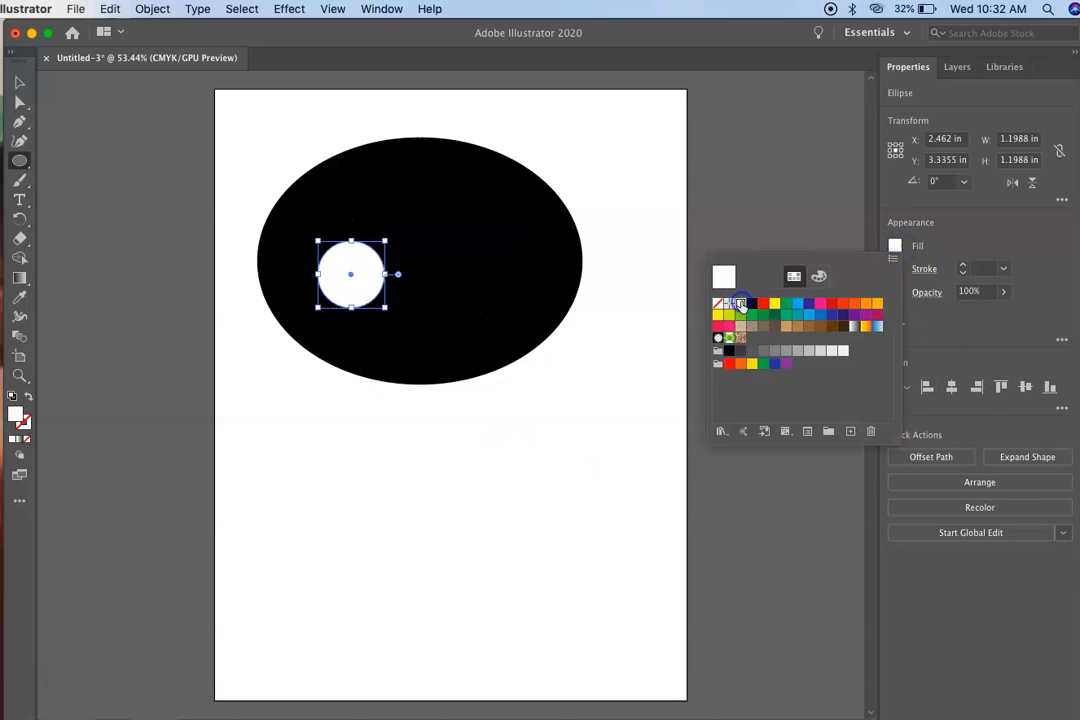
left_click(352, 288)
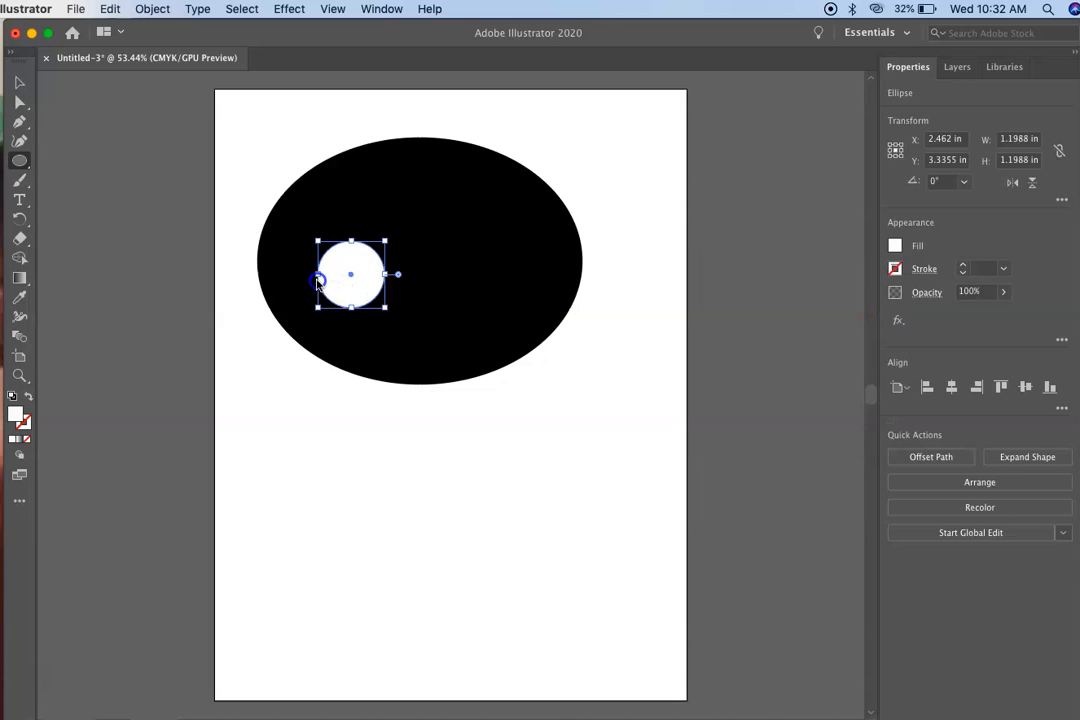
Move the white circle close to the left edge of the black ellipse.
left_click(19, 82)
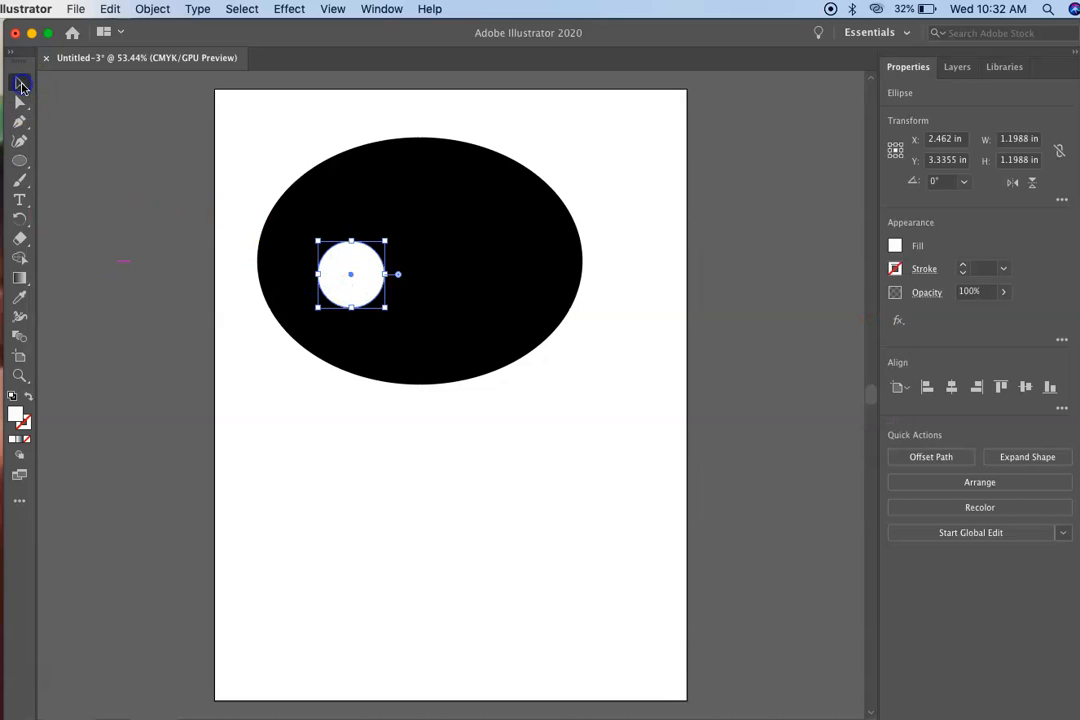
left_click_drag(344, 259, 307, 252)
left_click(197, 360)
left_click(318, 273)
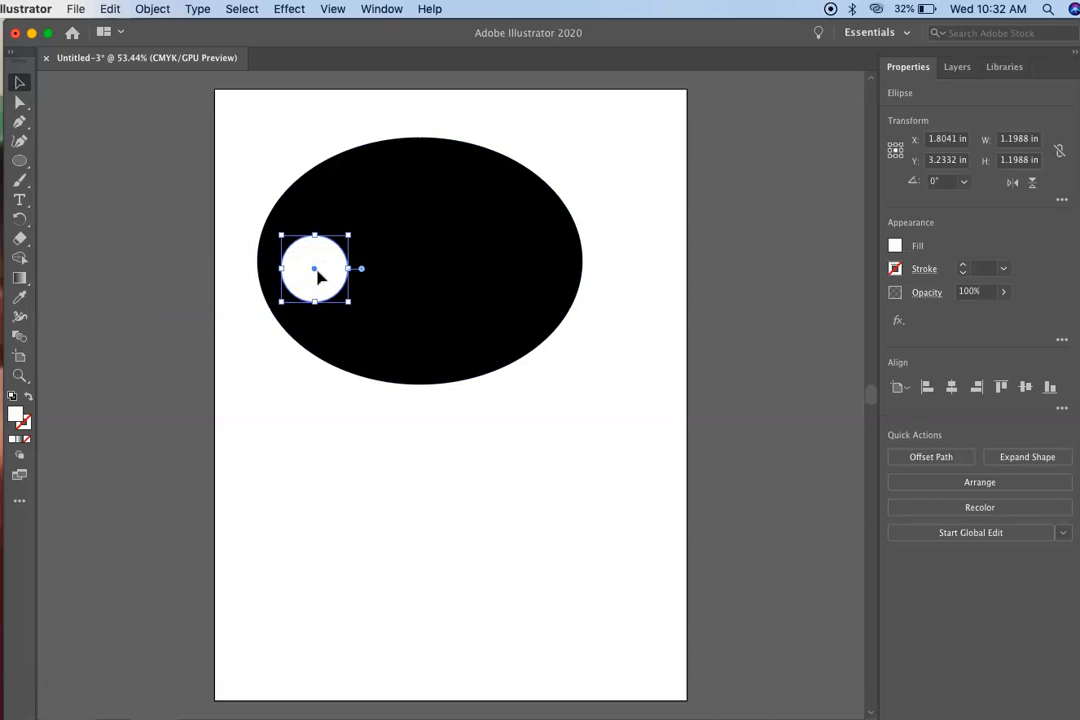
Copy the white circle and paste two duplicates of it.
left_click(110, 8)
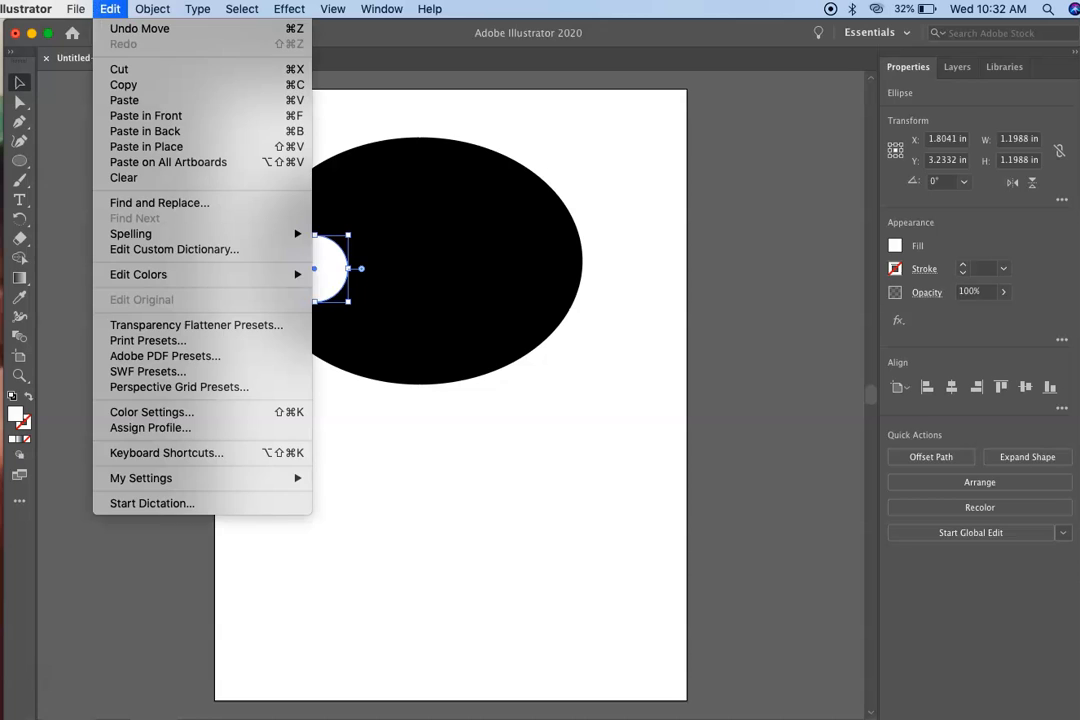
left_click(118, 86)
left_click(76, 9)
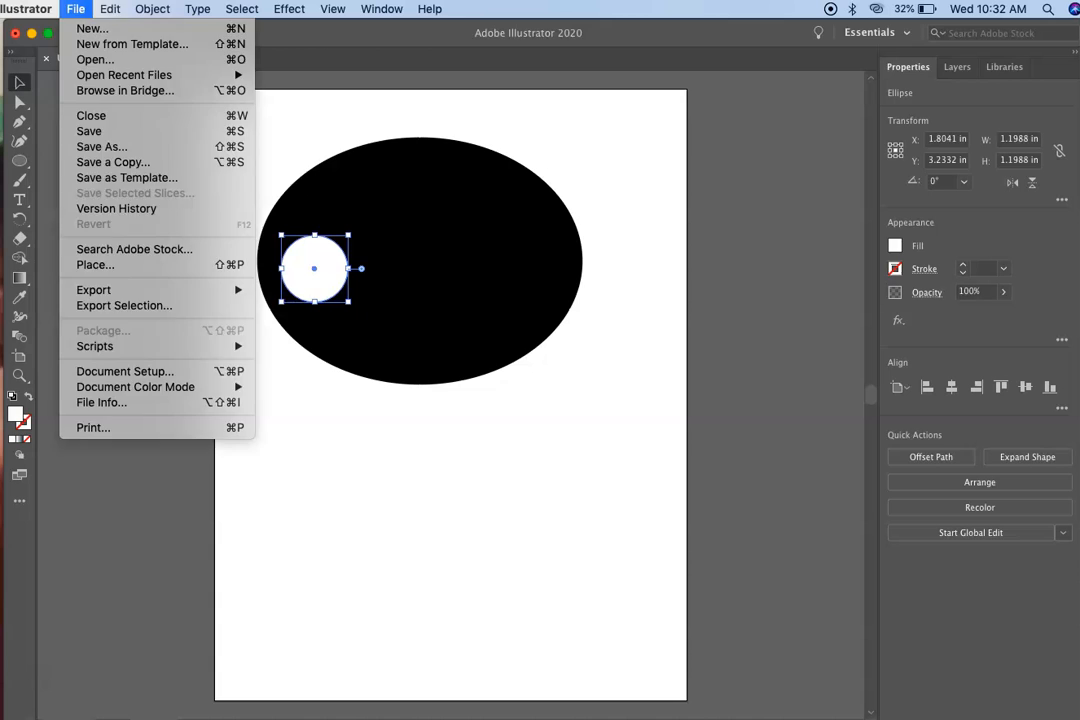
mouse_move(110, 9)
left_click(125, 100)
left_click(109, 9)
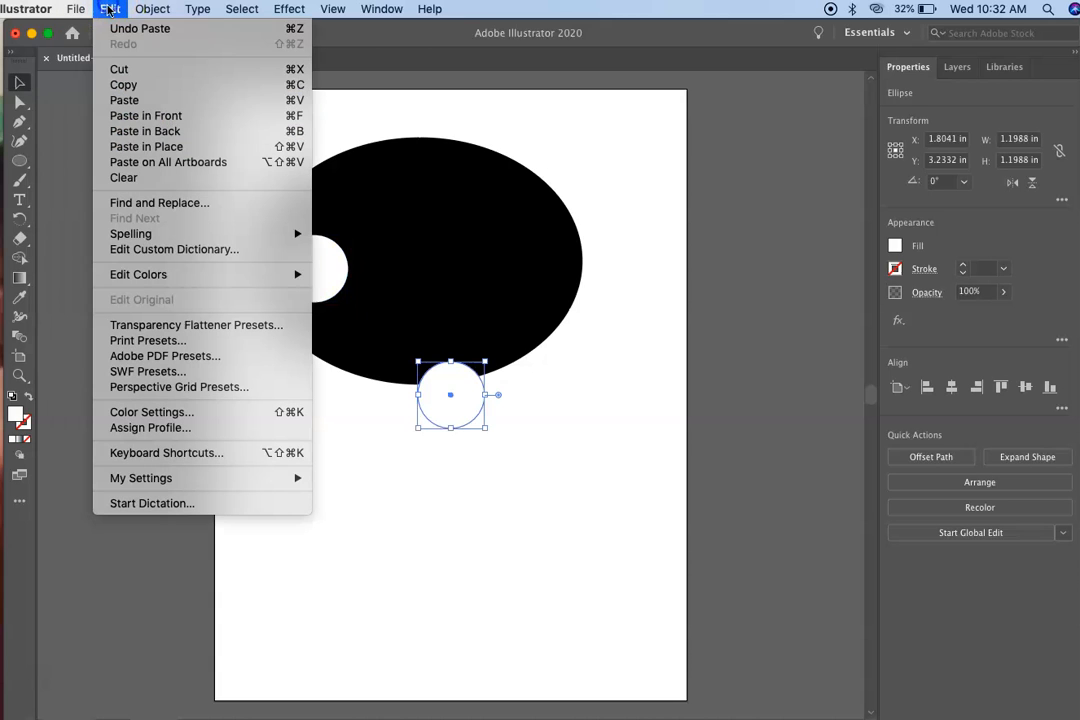
left_click(124, 100)
Enlarge one copy to about 1.37 by 1.27 in at the ellipse's lower right and shrink the other to about 0.82 in to its left.
left_click_drag(459, 413, 520, 333)
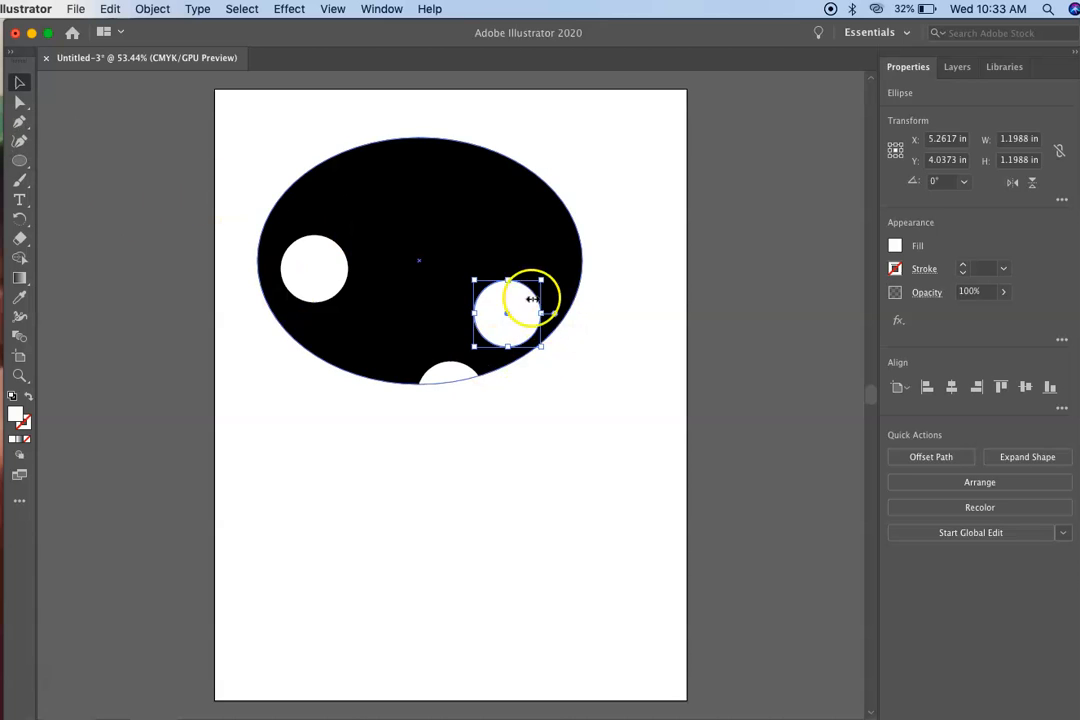
mouse_move(473, 281)
left_mouse_down()
mouse_move(460, 292)
mouse_move(464, 276)
left_mouse_up()
left_click_drag(446, 378, 394, 332)
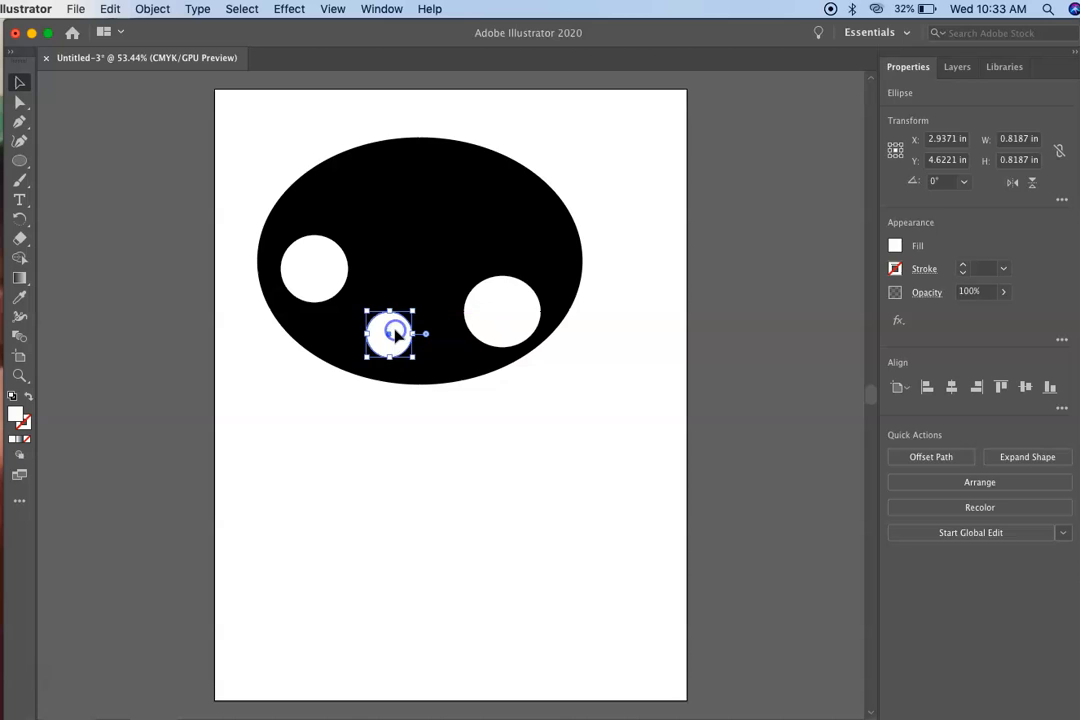
left_click_drag(492, 321, 456, 300)
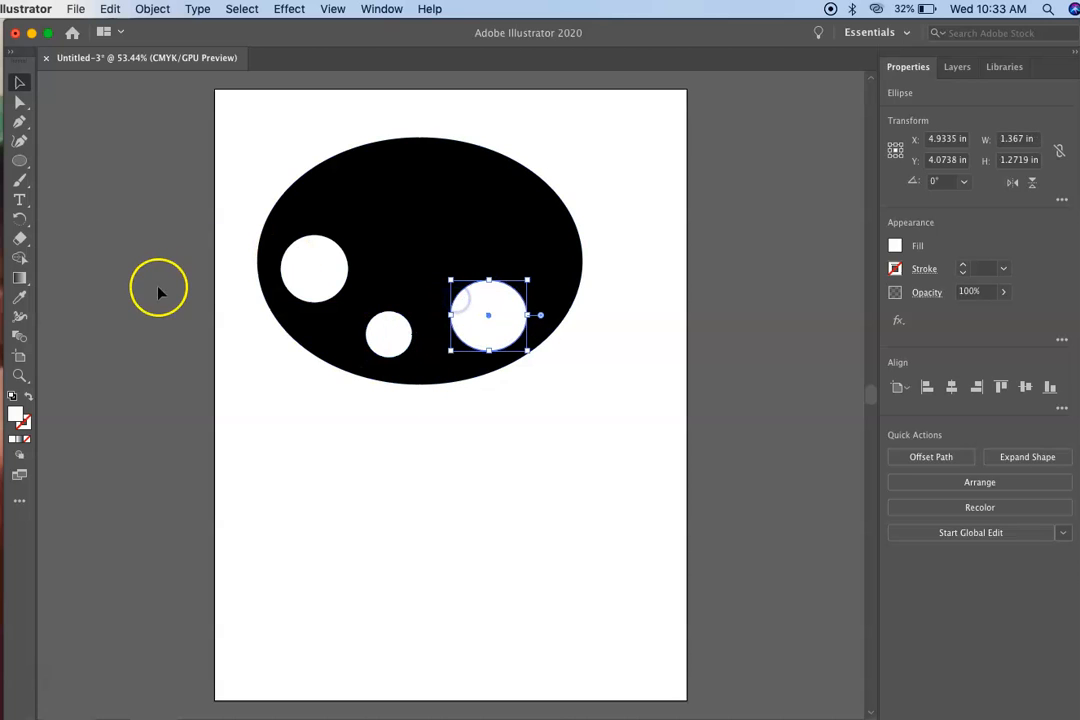
left_click(158, 290)
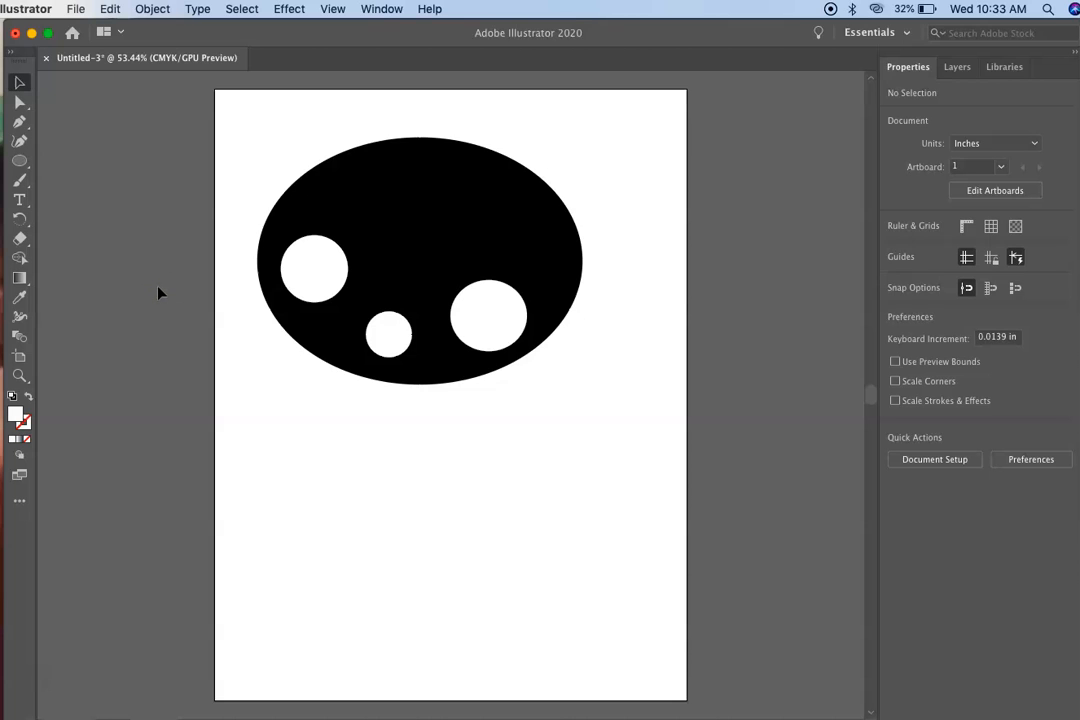
Gather the white circles in the ellipse's lower middle, the first one above the others, and flatten the right one into a horizontal oval.
left_click_drag(338, 271, 421, 264)
left_click_drag(390, 327, 373, 335)
left_click_drag(418, 276, 419, 285)
left_click(541, 440)
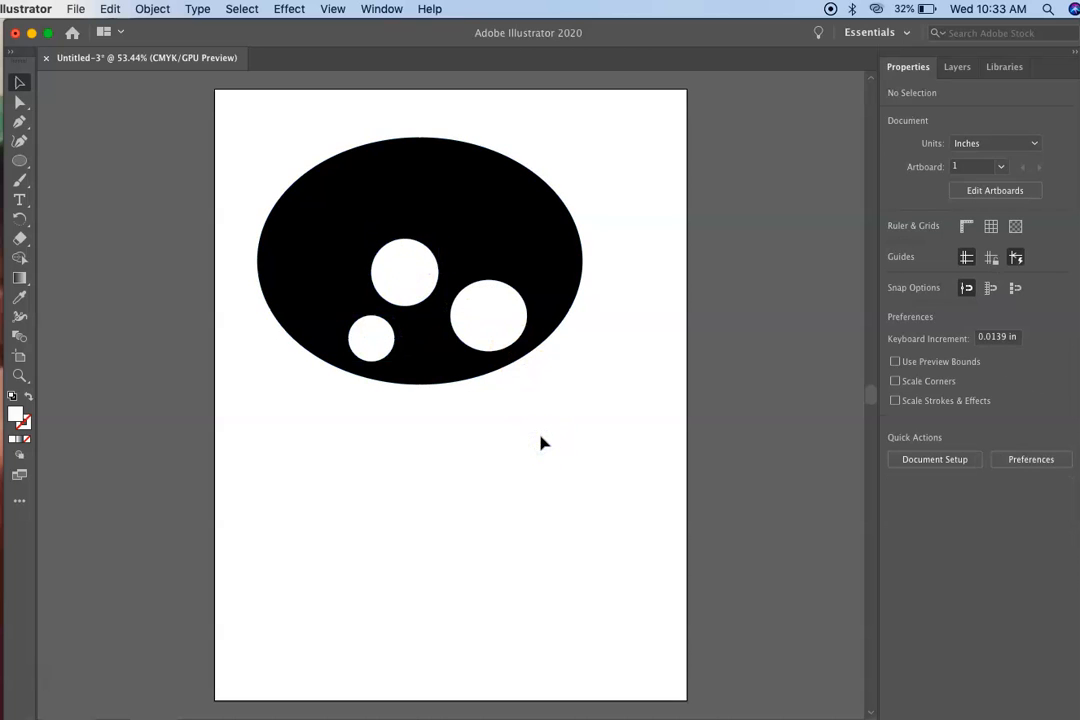
mouse_move(475, 321)
left_mouse_down()
mouse_move(456, 335)
mouse_move(430, 296)
mouse_move(450, 303)
mouse_move(440, 300)
mouse_move(432, 320)
mouse_move(434, 311)
mouse_move(457, 335)
left_mouse_up()
left_click(547, 424)
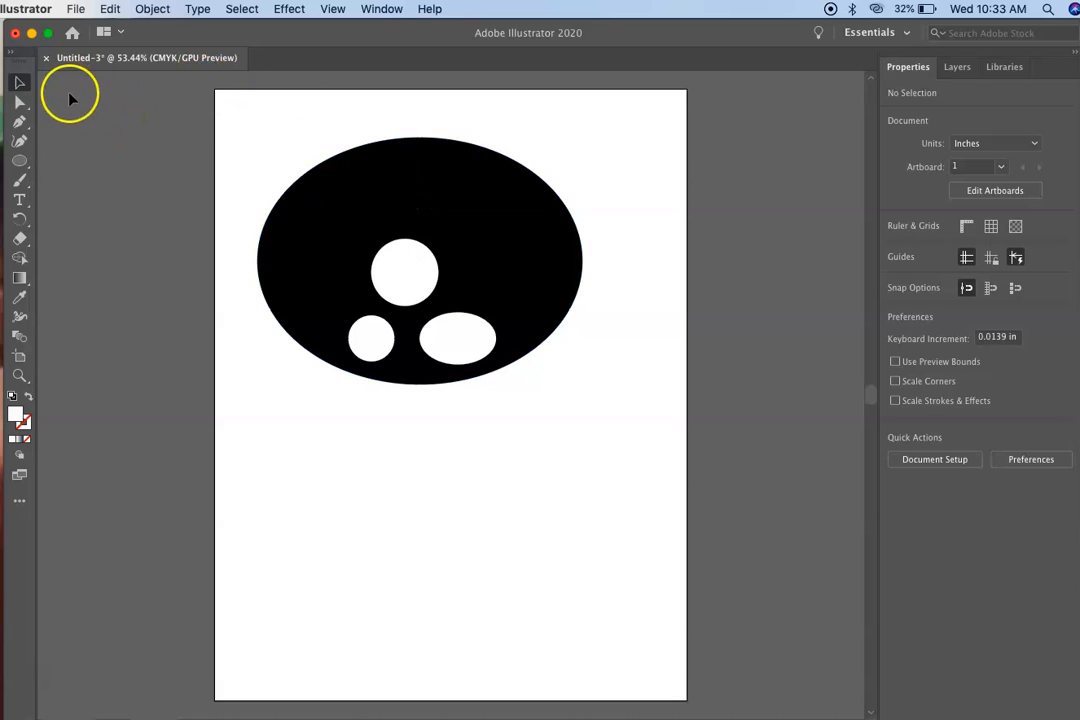
Select the black ellipse together with its three white shapes and group them.
left_click_drag(238, 115, 606, 420)
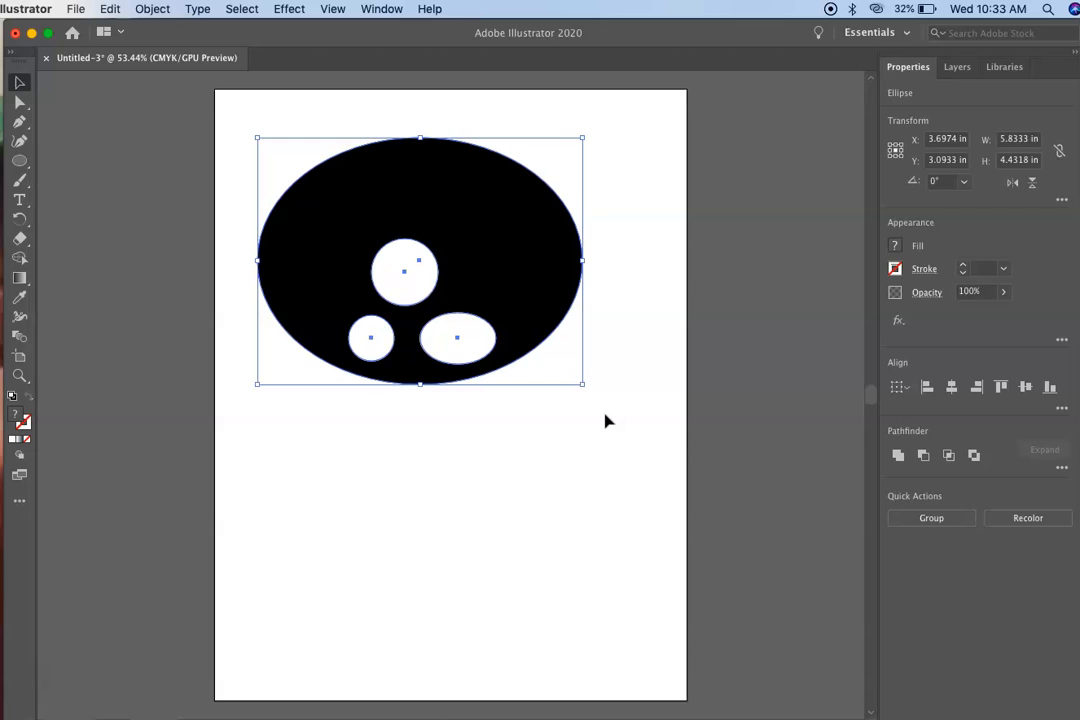
left_click(153, 9)
mouse_move(190, 10)
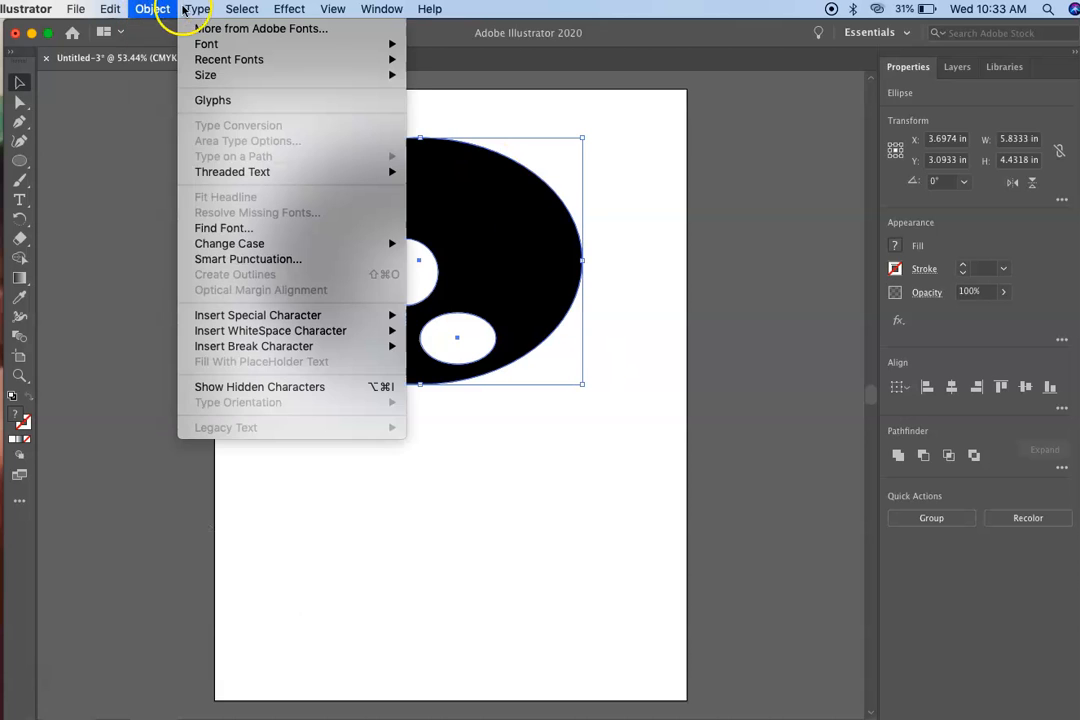
mouse_move(241, 9)
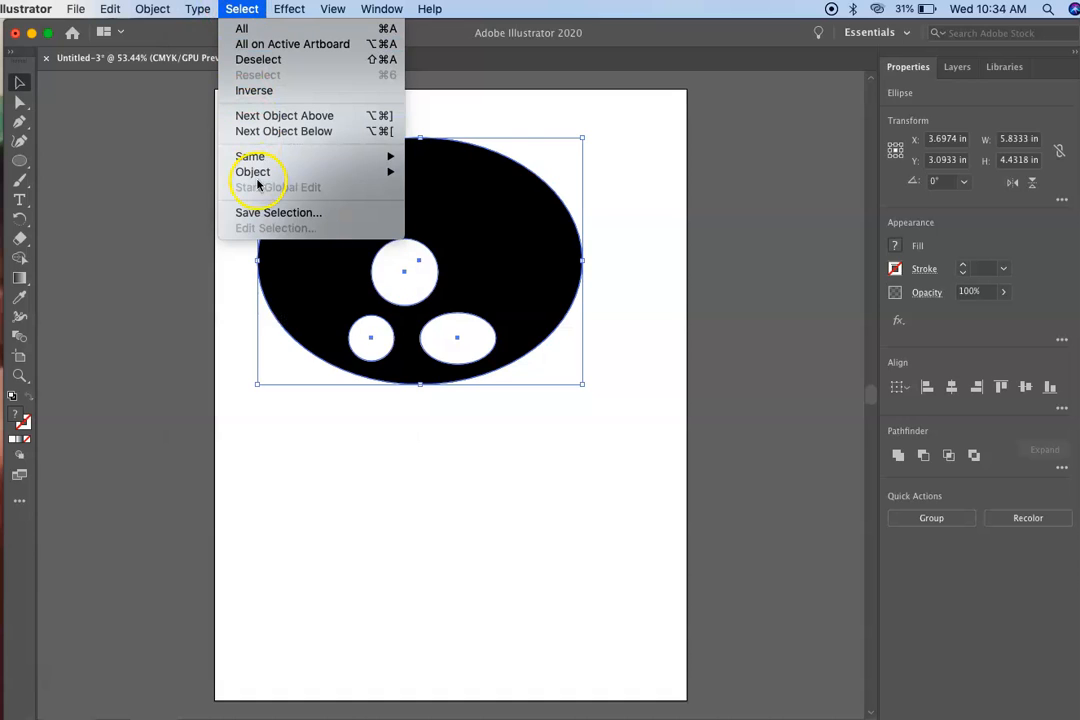
mouse_move(257, 176)
mouse_move(100, 10)
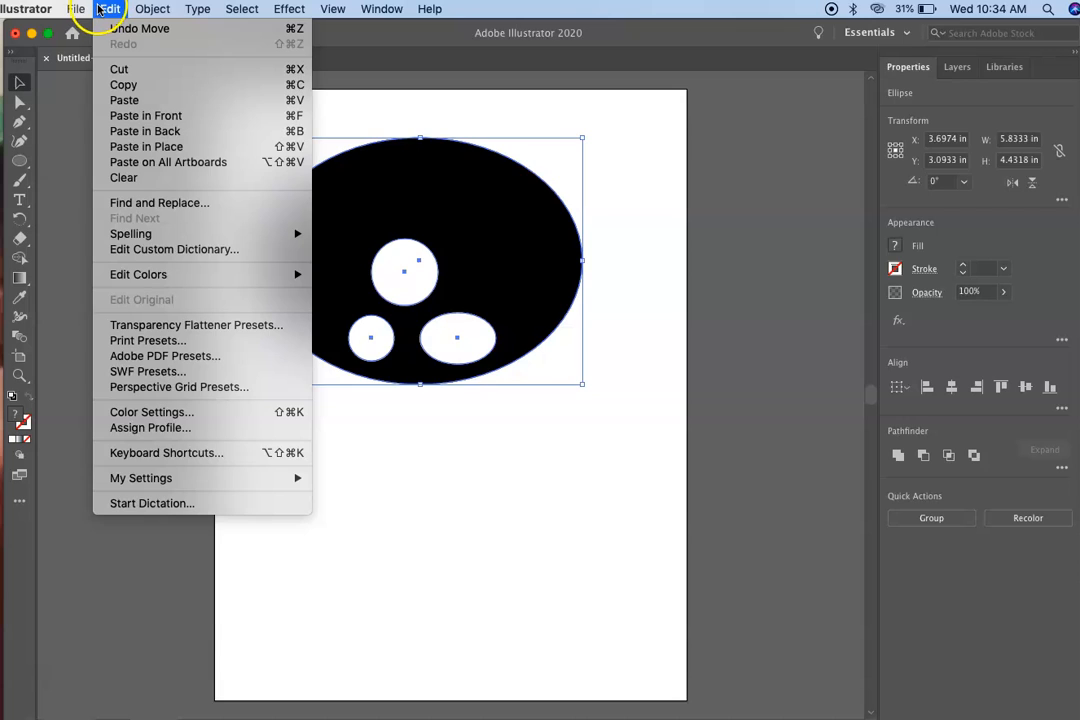
mouse_move(152, 9)
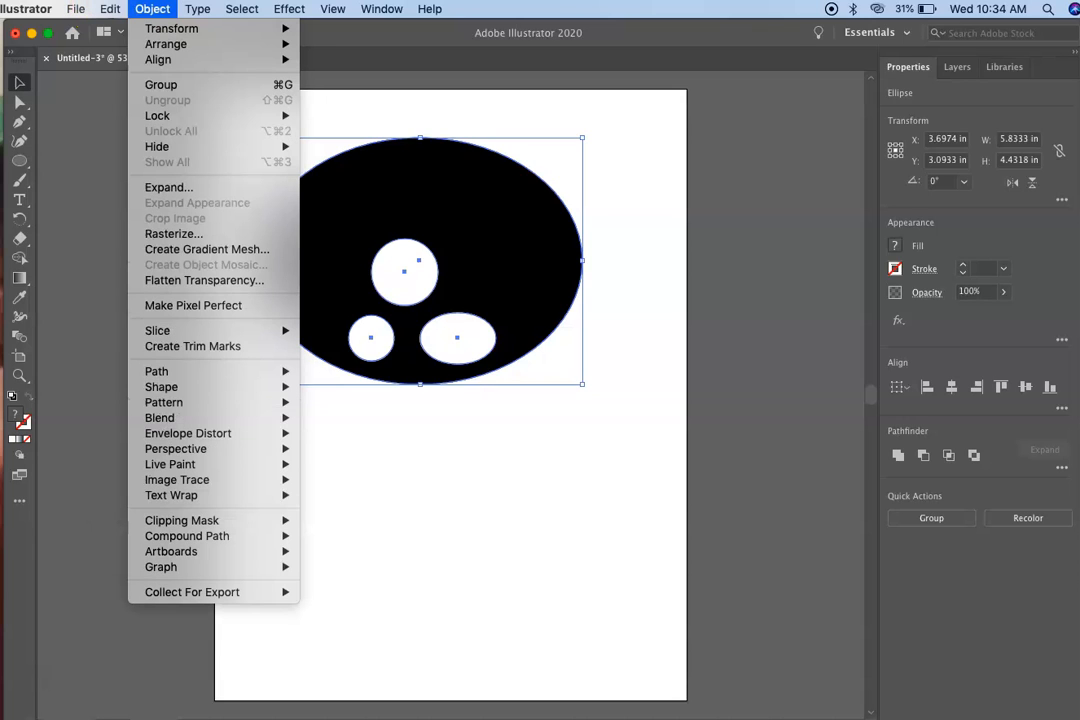
left_click(157, 85)
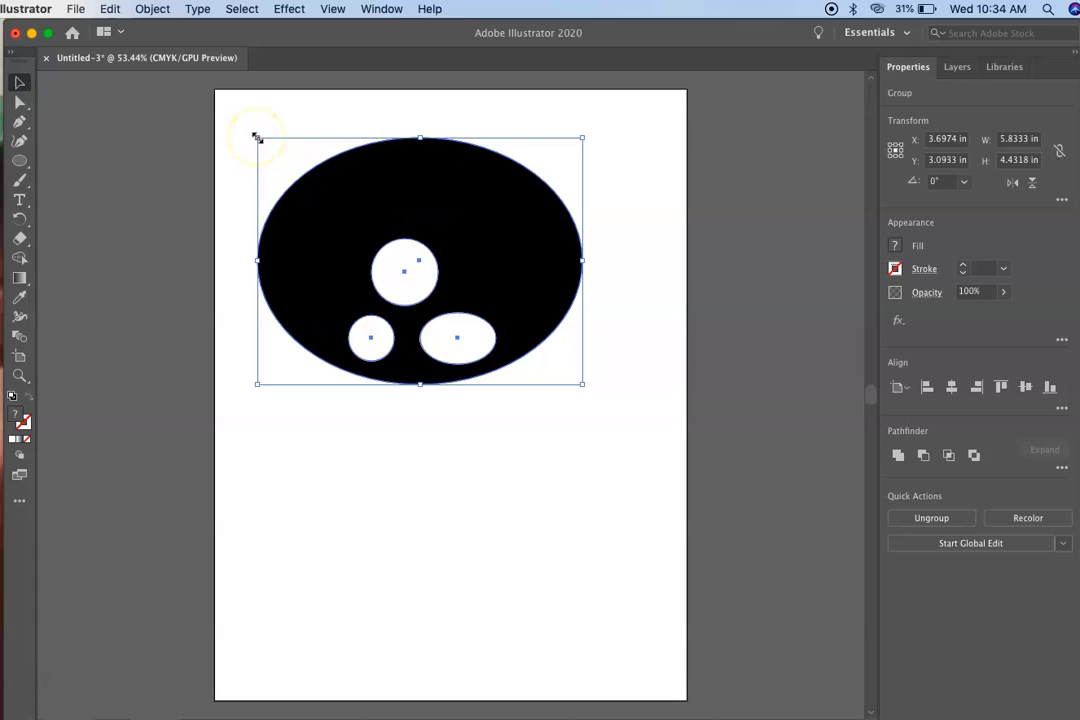
Move the grouped ellipse about 1 in right and 0.2 in down, and rotate it 90° counterclockwise so it stands upright.
mouse_move(256, 137)
left_mouse_down()
mouse_move(459, 134)
mouse_move(253, 149)
mouse_move(224, 200)
mouse_move(219, 149)
mouse_move(236, 111)
mouse_move(259, 136)
left_mouse_up()
left_click(388, 205)
left_click_drag(388, 205, 441, 212)
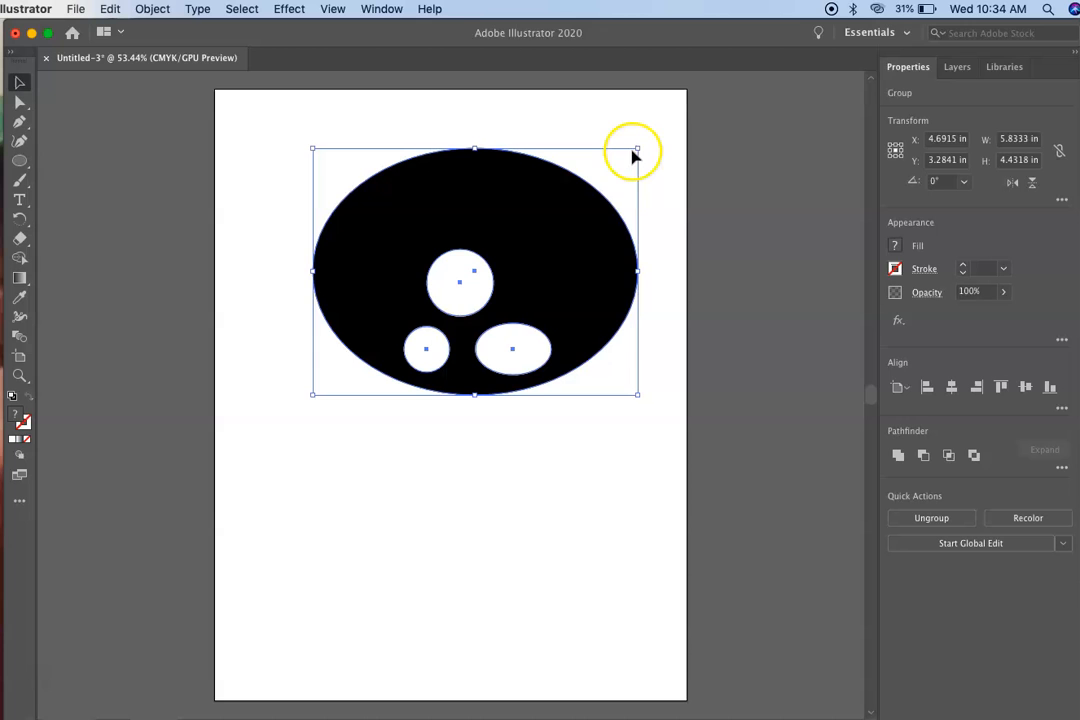
left_click_drag(640, 142, 412, 188)
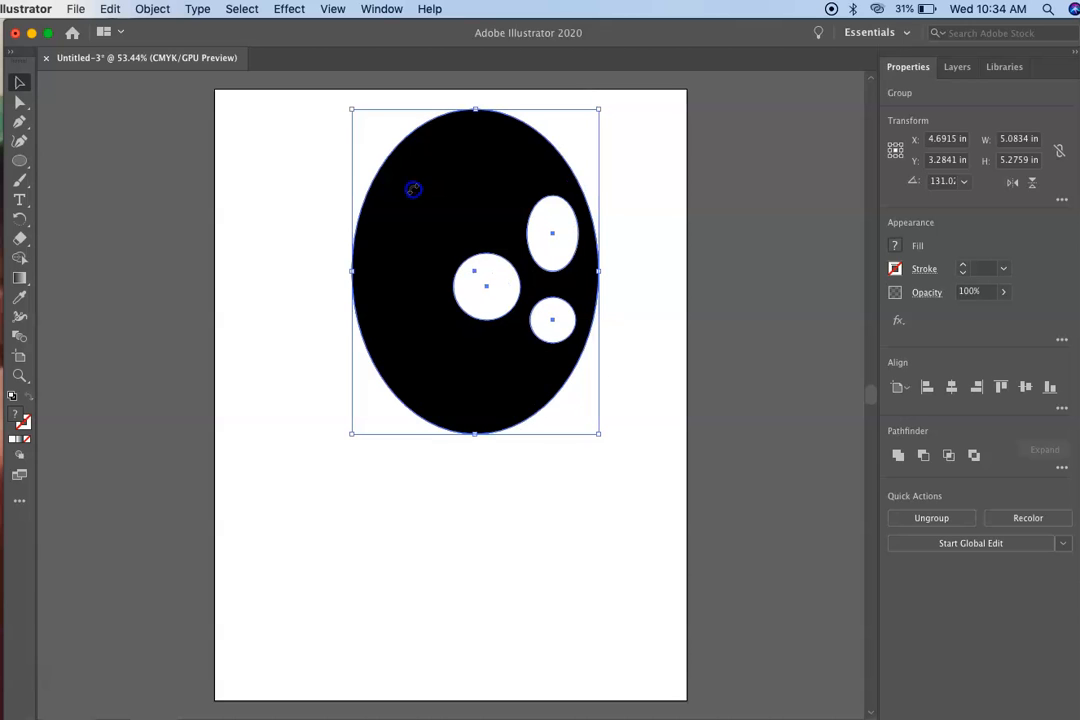
left_click(241, 251)
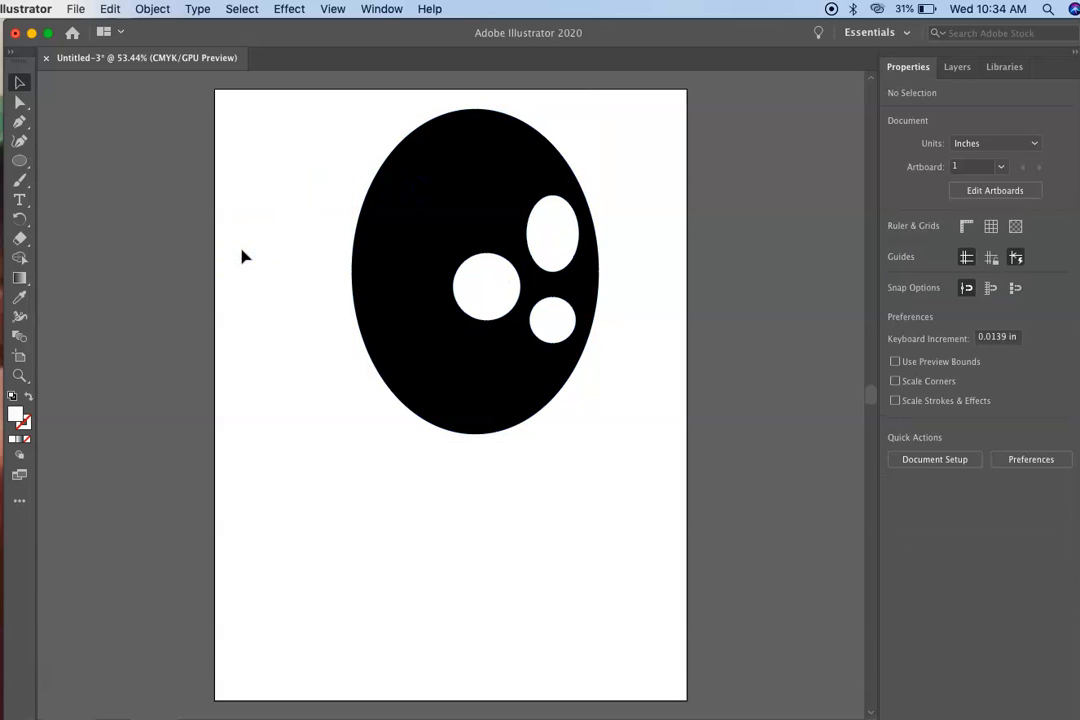
Ungroup the upright ellipse and its white shapes, and clear the selection.
left_click(550, 318)
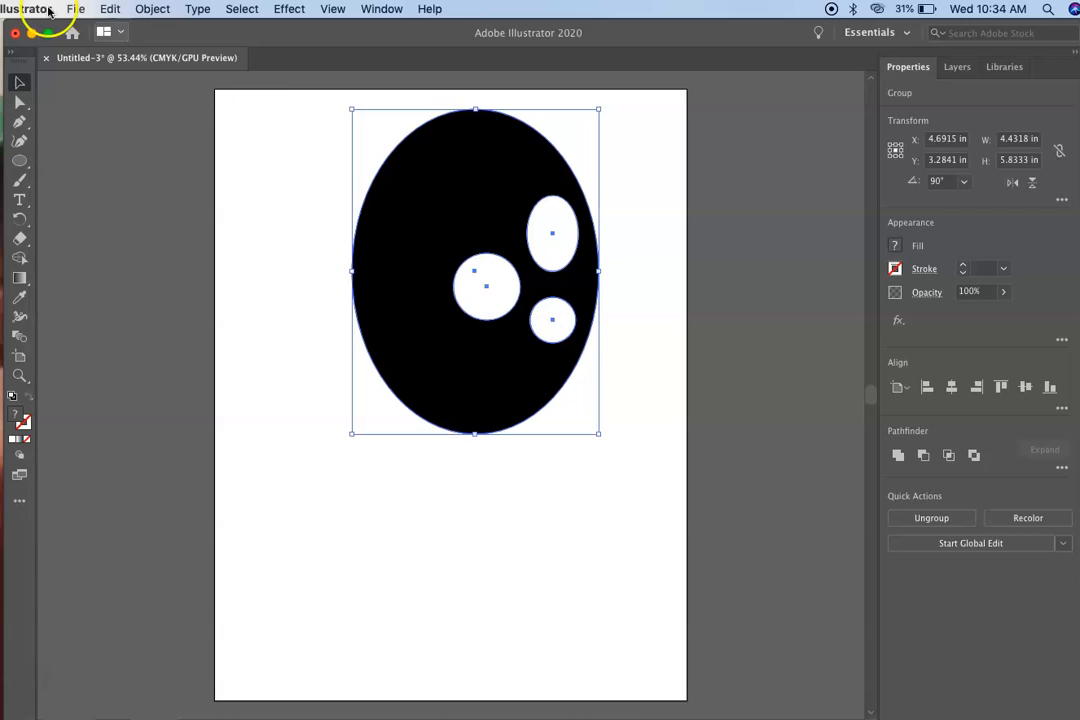
left_click(151, 9)
left_click(157, 116)
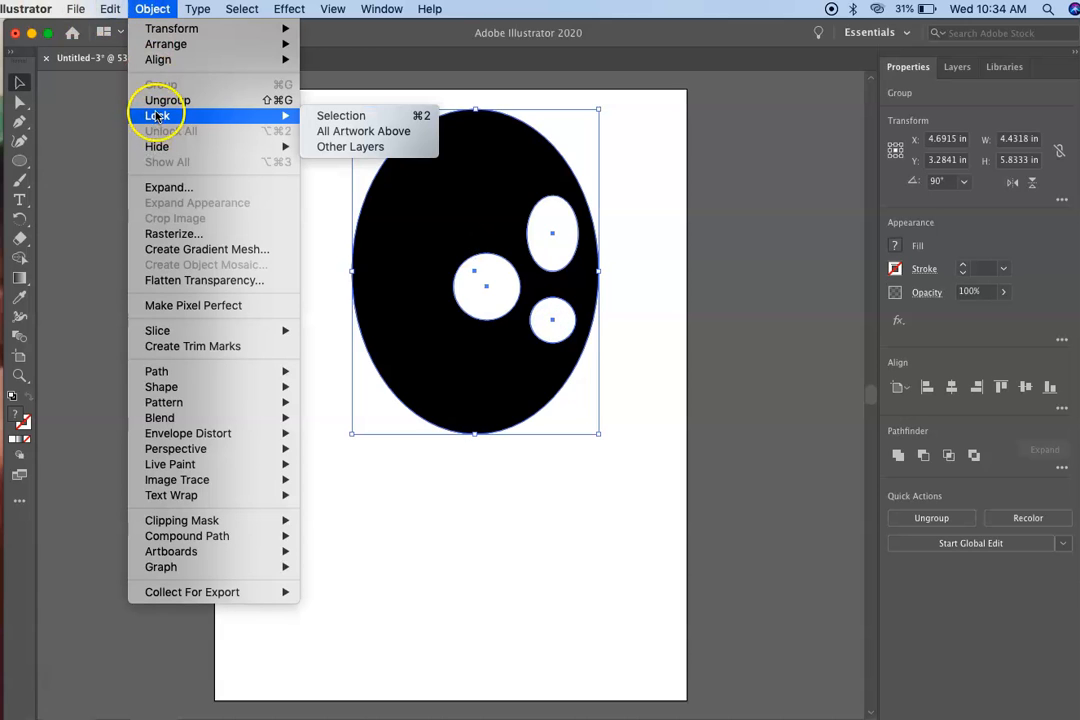
left_click(157, 101)
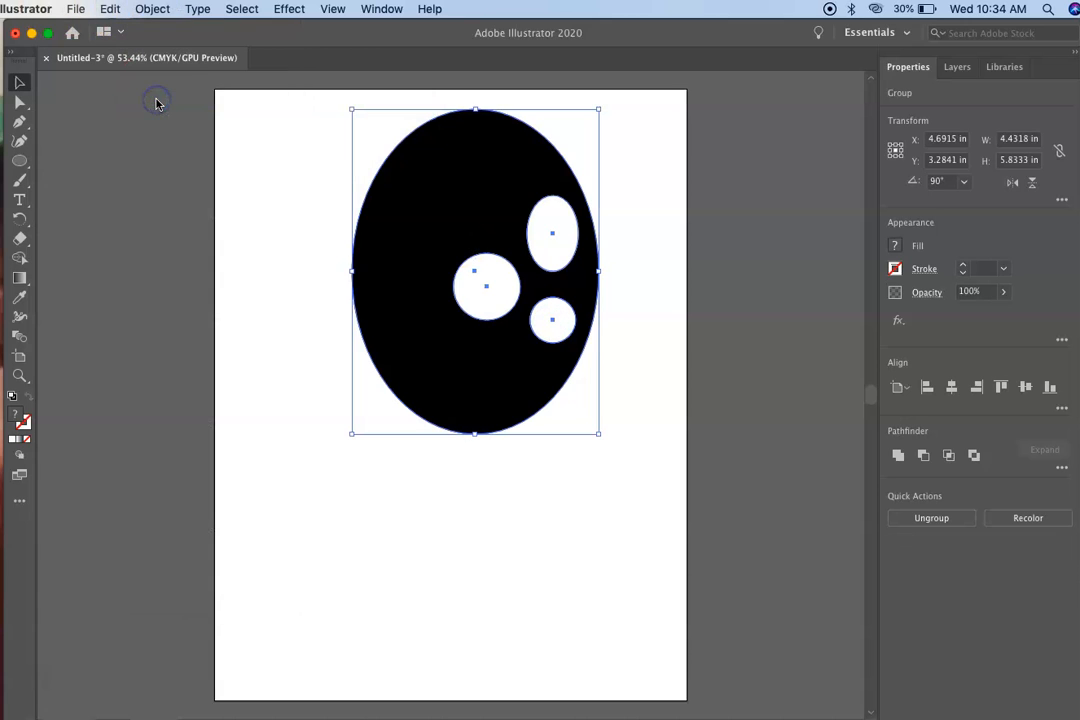
left_click(256, 205)
Move the two white circles lower in the ellipse, shift the white oval down and inward, and tilt it about 18° clockwise.
left_click(470, 288)
left_click_drag(553, 323, 552, 352)
left_click_drag(490, 290, 490, 376)
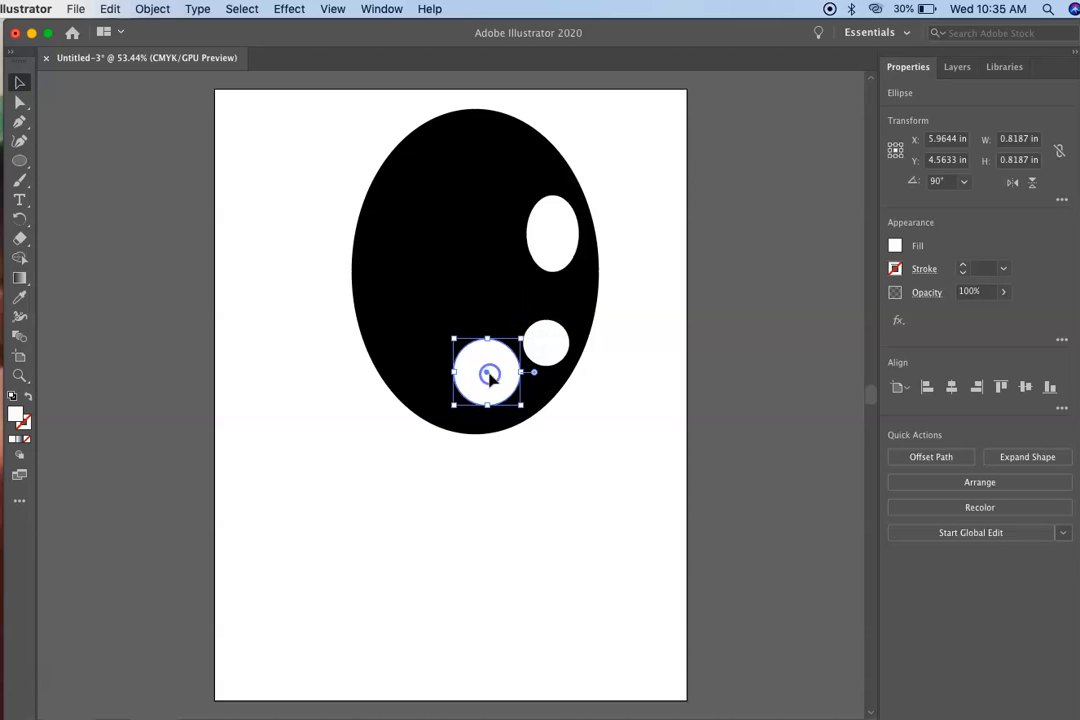
left_click_drag(545, 238, 513, 273)
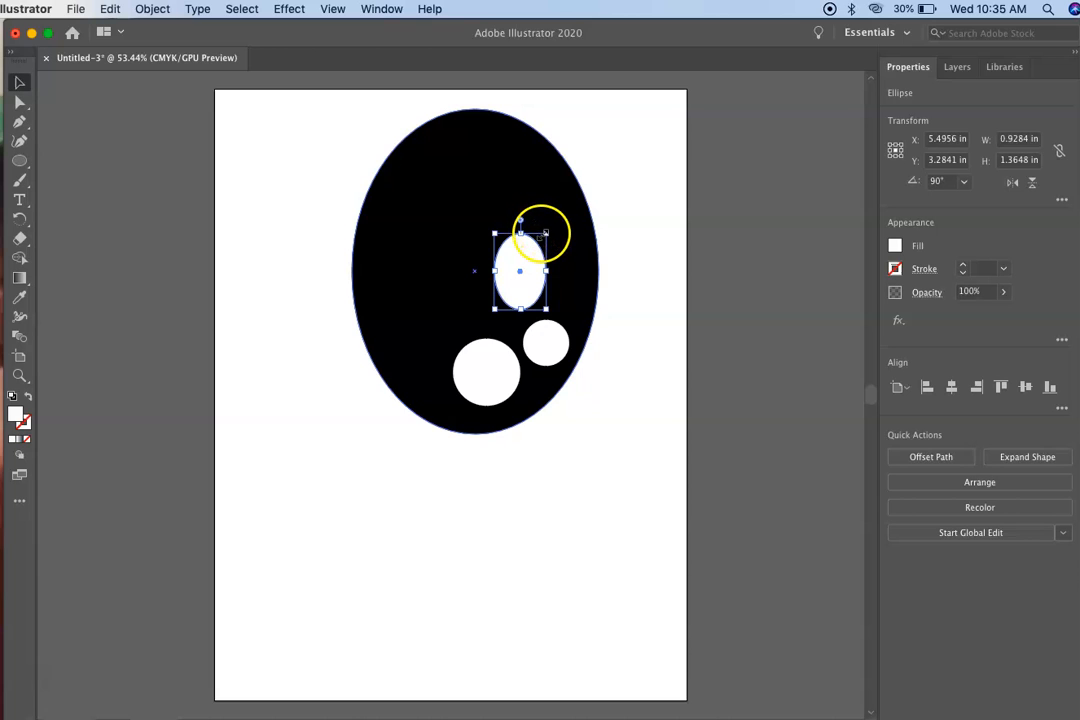
left_click_drag(545, 233, 570, 235)
left_click(697, 416)
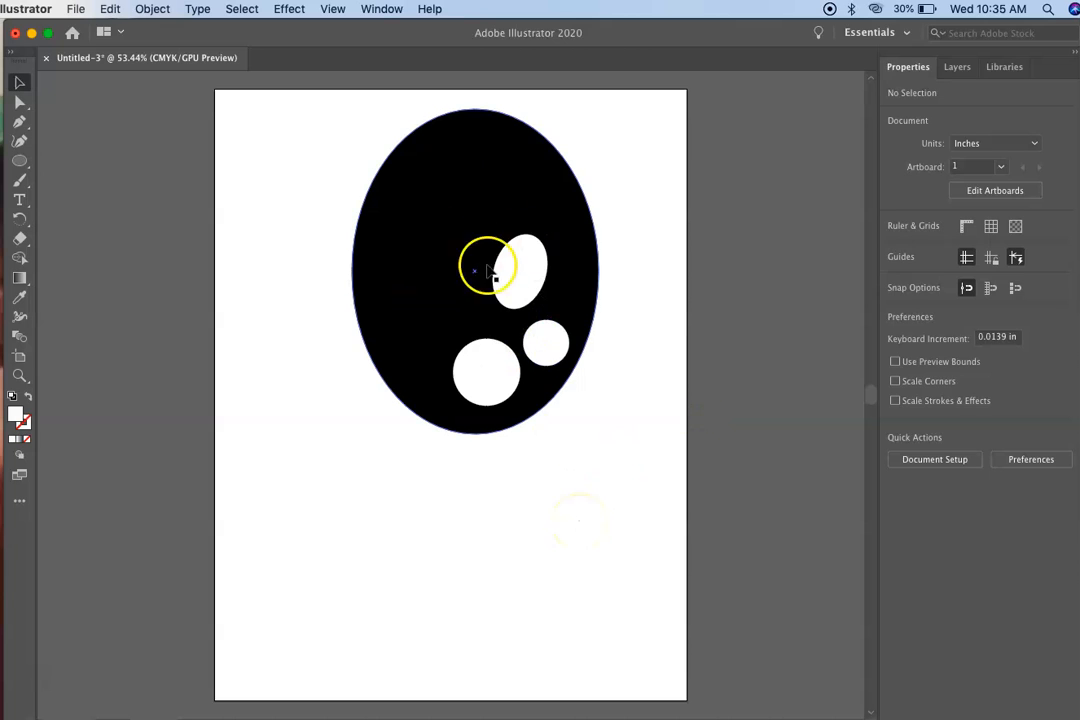
Change the fill of the large black ellipse to white.
left_click(401, 170)
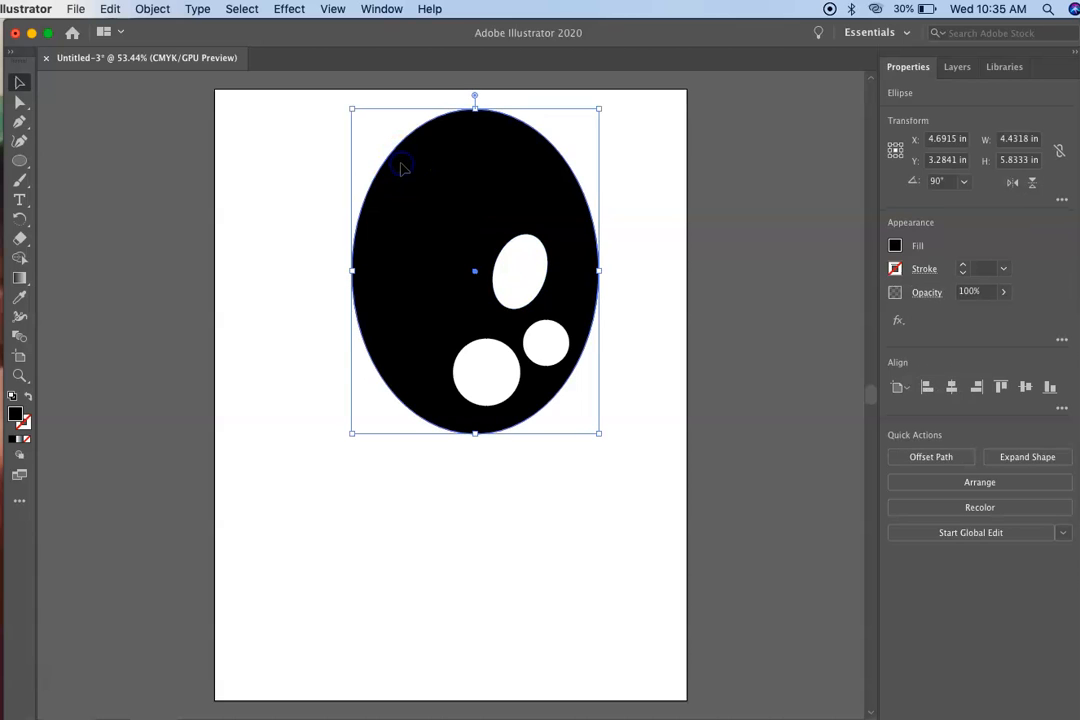
left_click(895, 246)
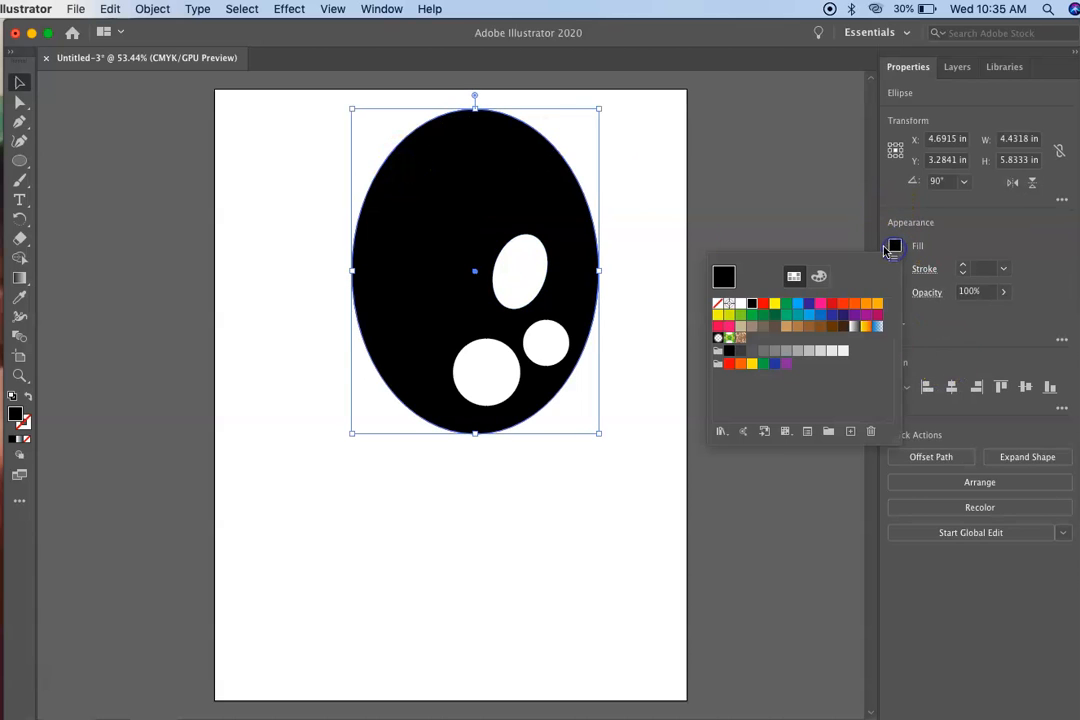
left_click(739, 304)
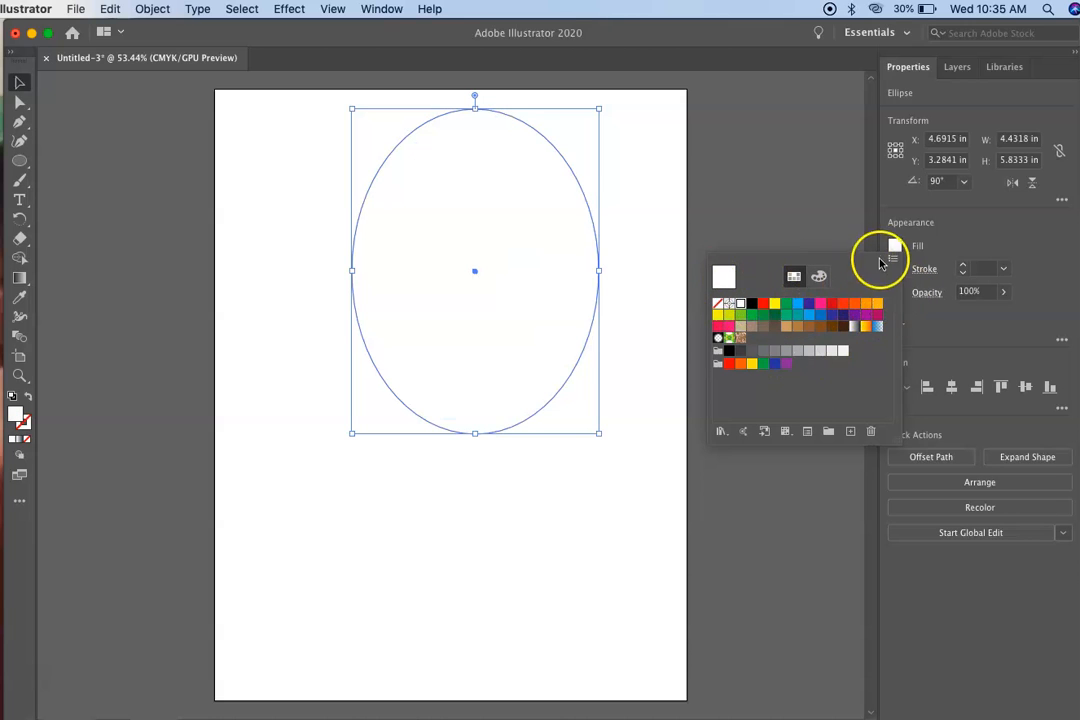
left_click(929, 272)
Give the large ellipse a black stroke with a weight of 15 pt.
left_click(895, 267)
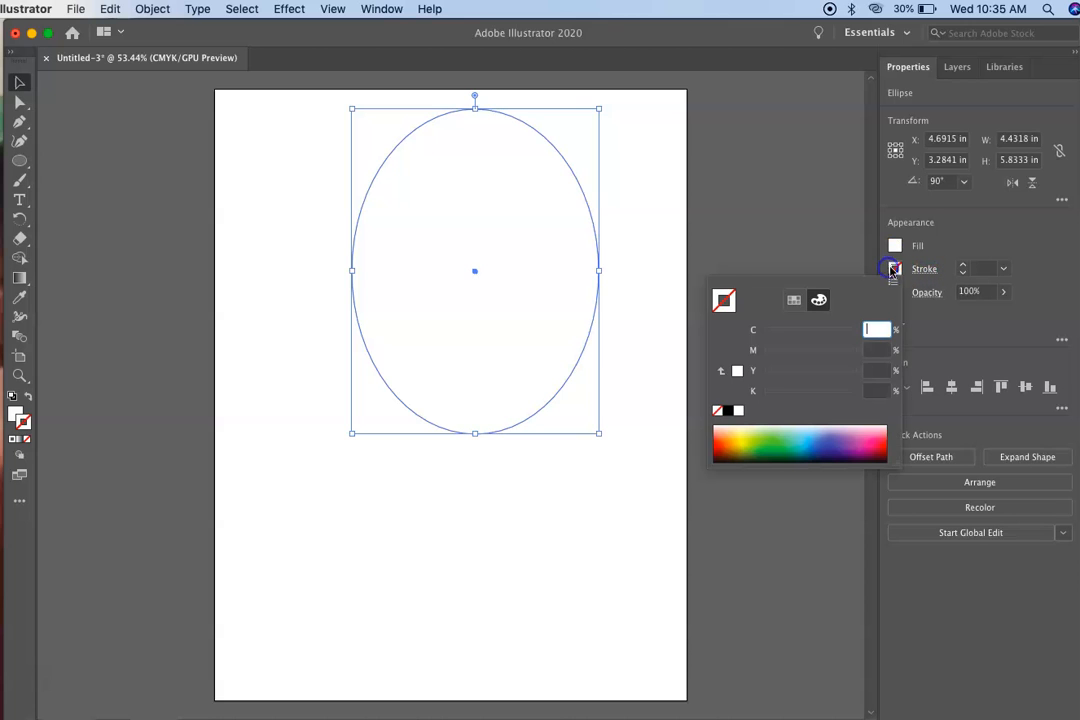
left_click(730, 410)
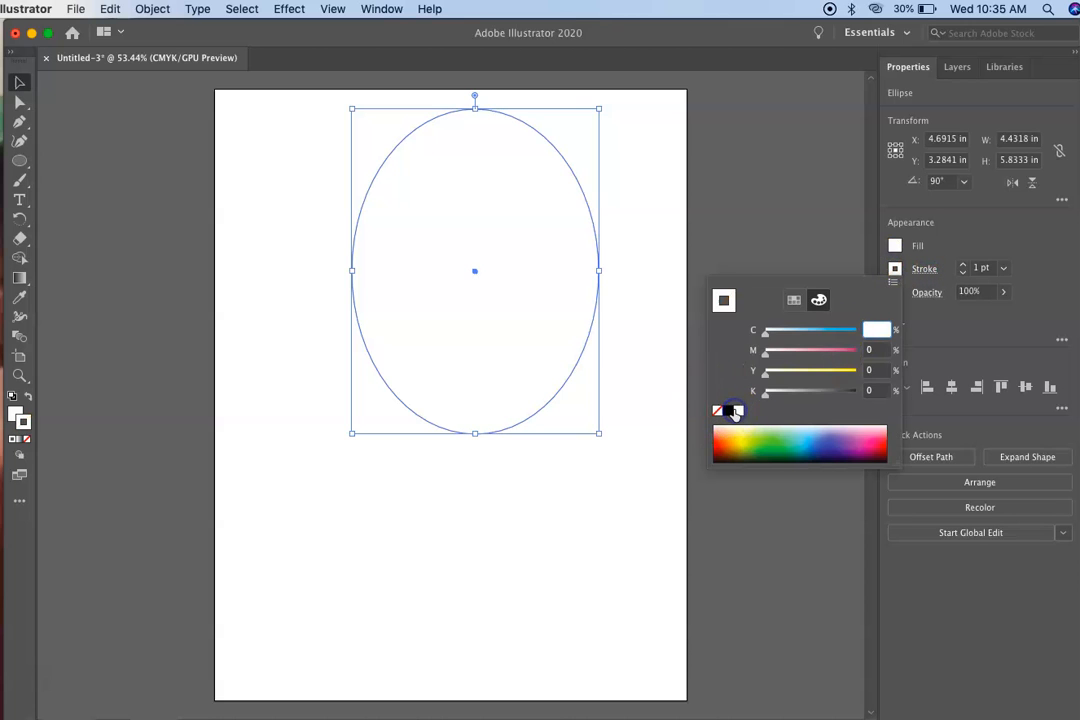
left_click(963, 266)
left_click(963, 266)
left_click(963, 266)
left_click(963, 266)
left_click(963, 266)
left_click(963, 266)
left_click(963, 266)
left_click(963, 266)
left_click(963, 266)
left_click(963, 266)
left_click(963, 266)
left_click(963, 266)
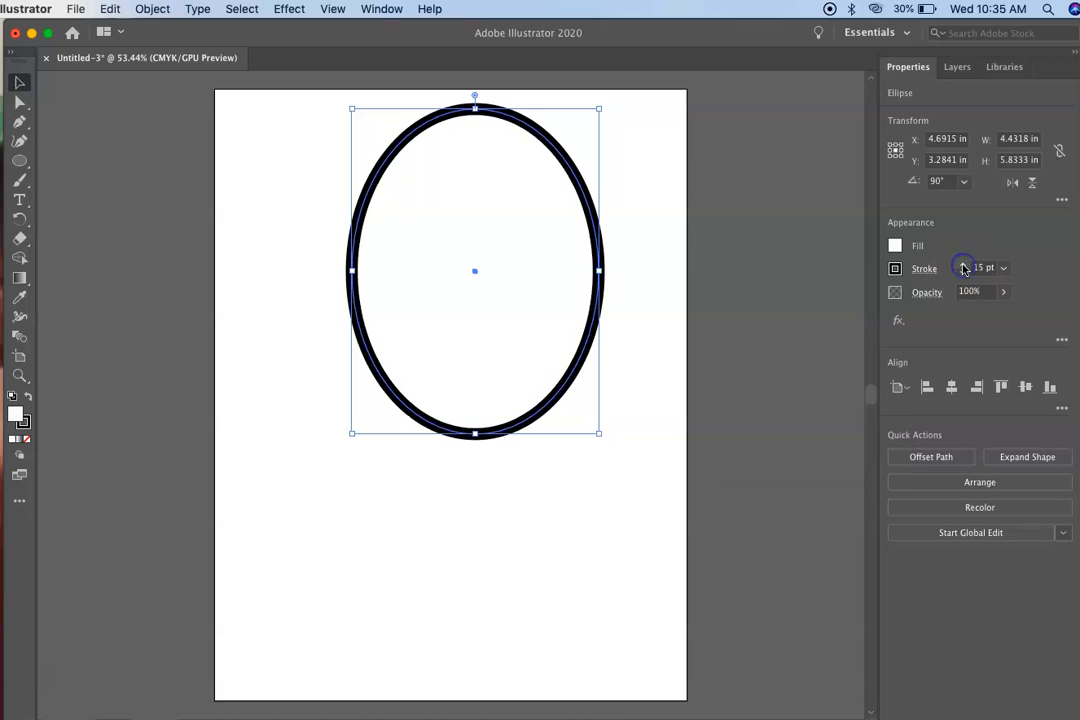
left_click(723, 392)
Fill the larger circle near the bottom of the outlined ellipse with black.
left_click(532, 338)
left_click(534, 300)
left_click(463, 318)
left_click(478, 352)
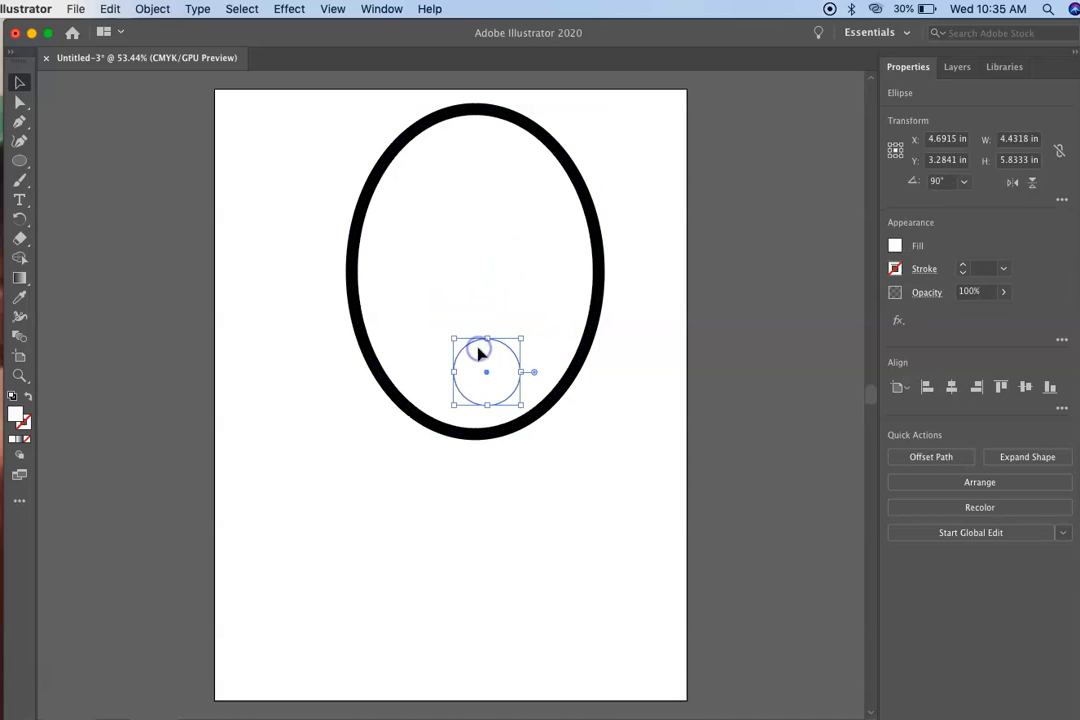
left_click(896, 246)
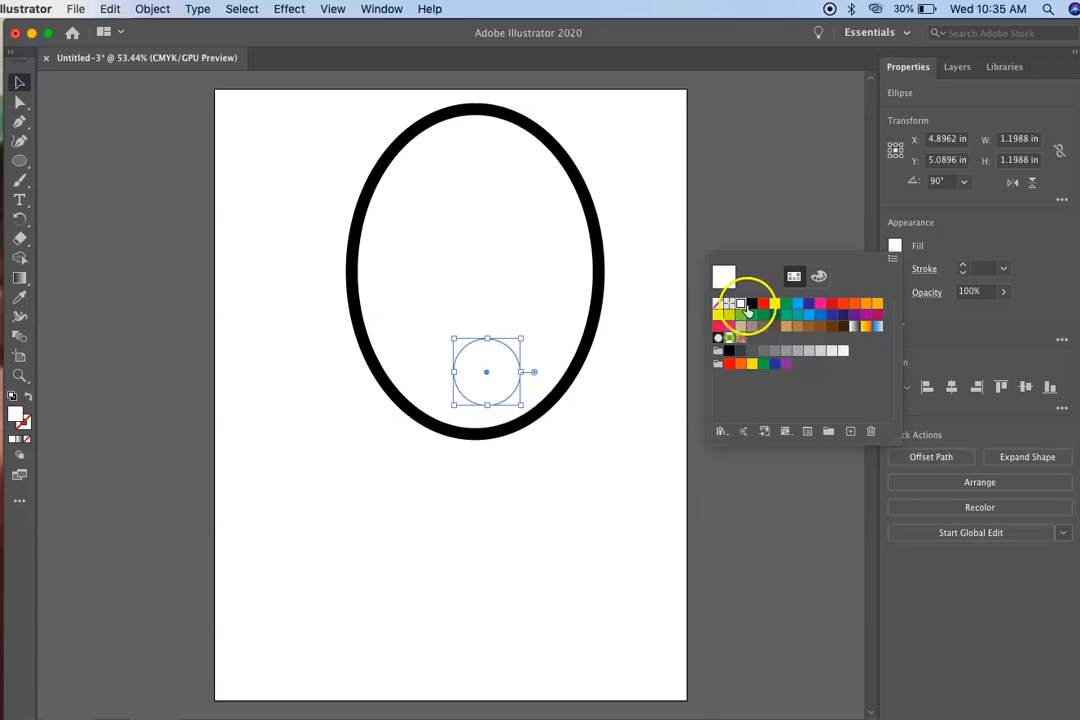
left_click(752, 303)
Fill the tilted oval and the small circle inside the ellipse with black, and clear the selection.
left_click(507, 306)
left_click(895, 246)
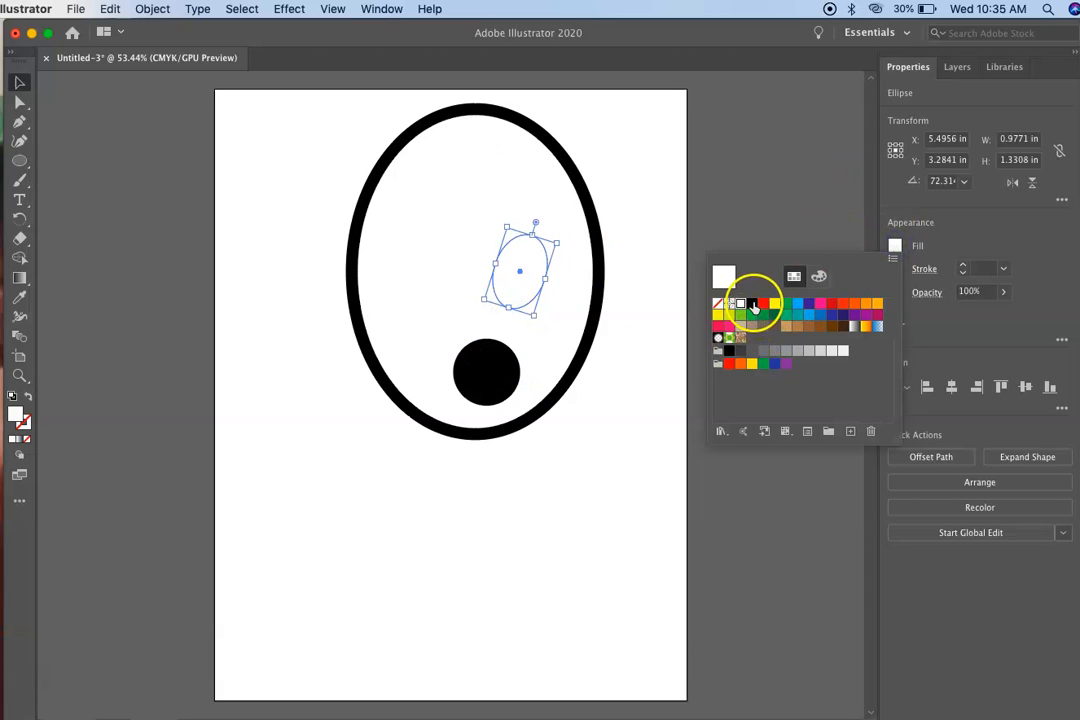
left_click(752, 303)
left_click(545, 343)
left_click(895, 246)
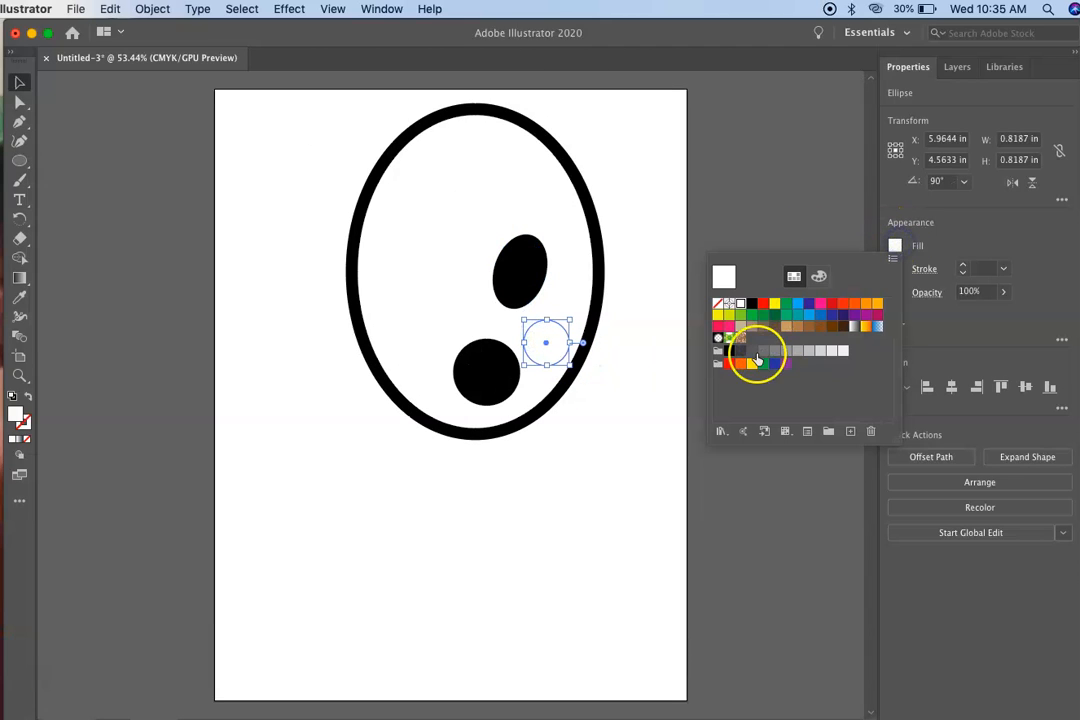
left_click(752, 304)
left_click(475, 580)
left_click(762, 427)
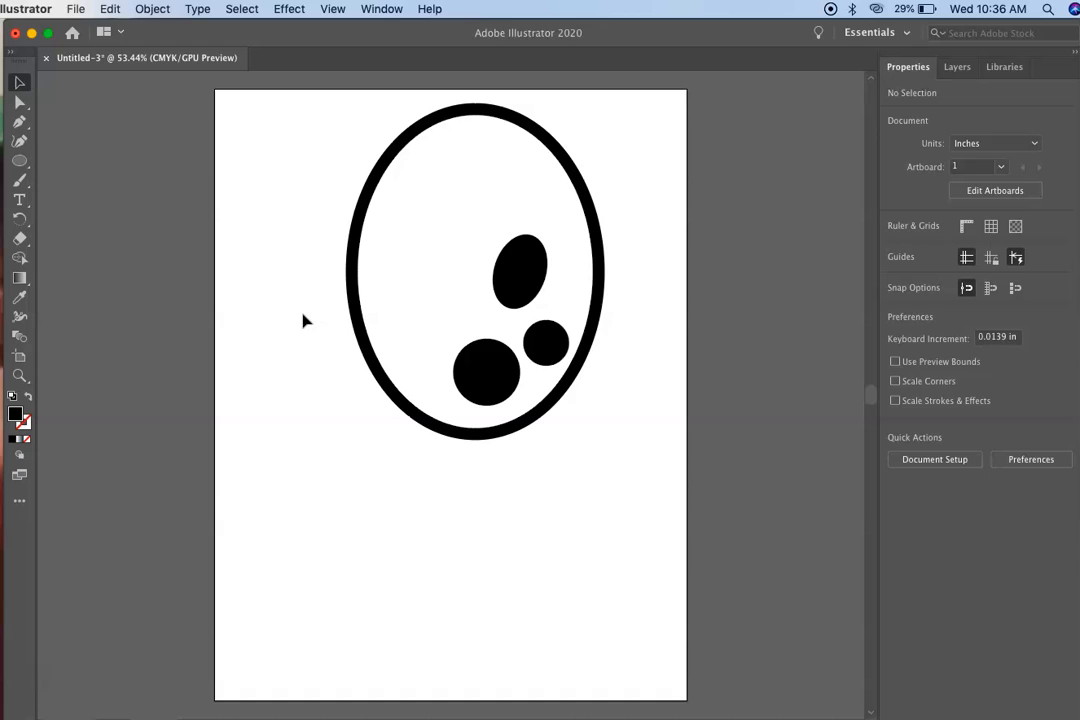
Export the artwork as a JPEG to Artist Portraits, named with the owner's name and "Vinyl Logo", using CMYK, Medium quality and 72 ppi.
left_click(102, 518)
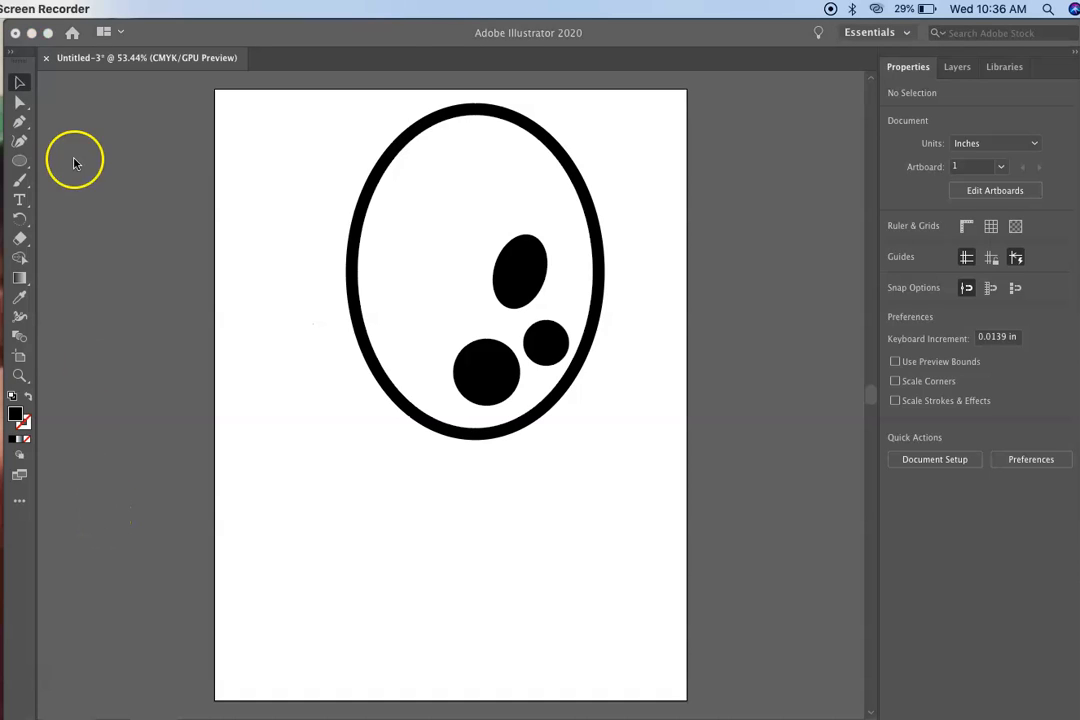
left_click(152, 20)
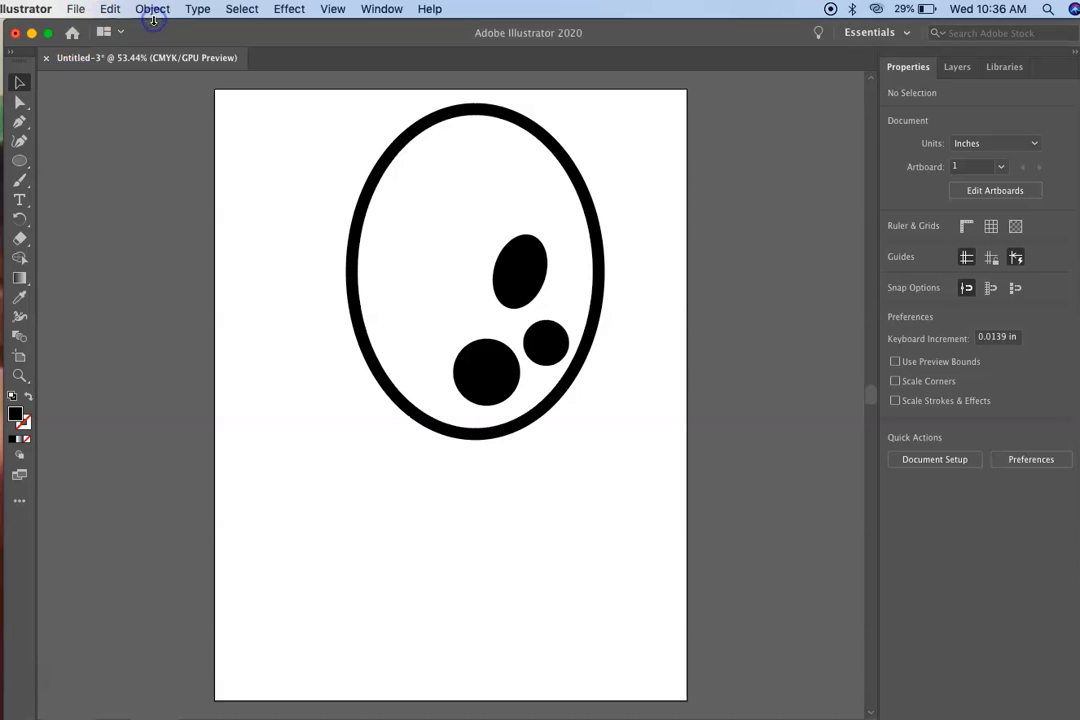
left_click(76, 7)
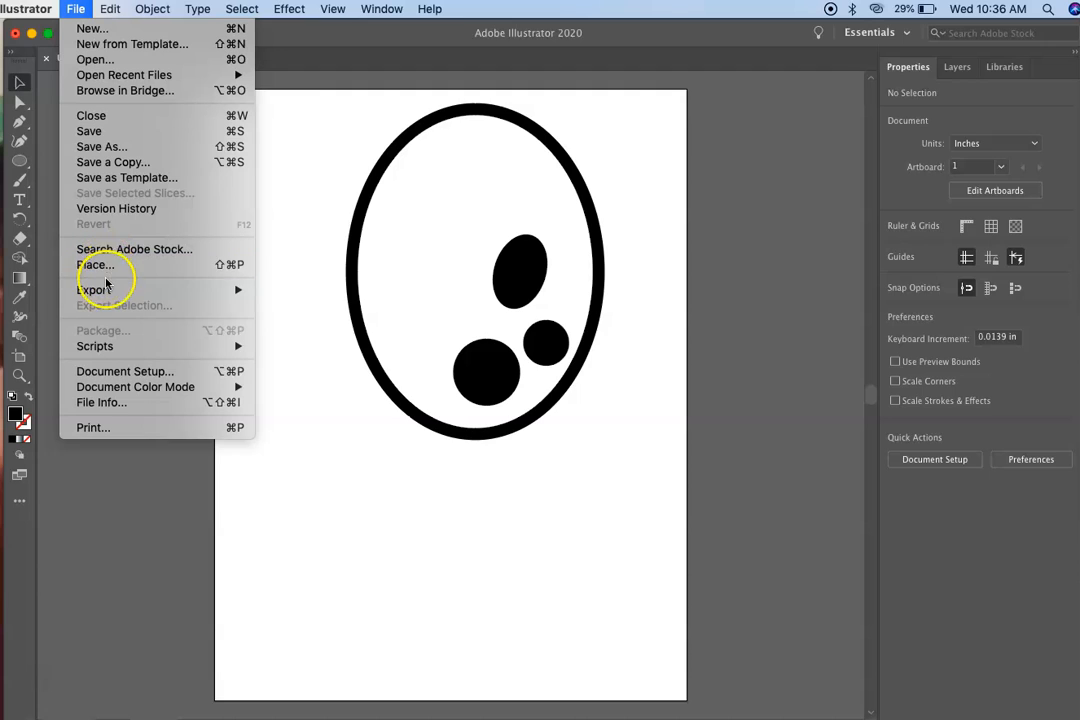
mouse_move(241, 290)
left_click(283, 305)
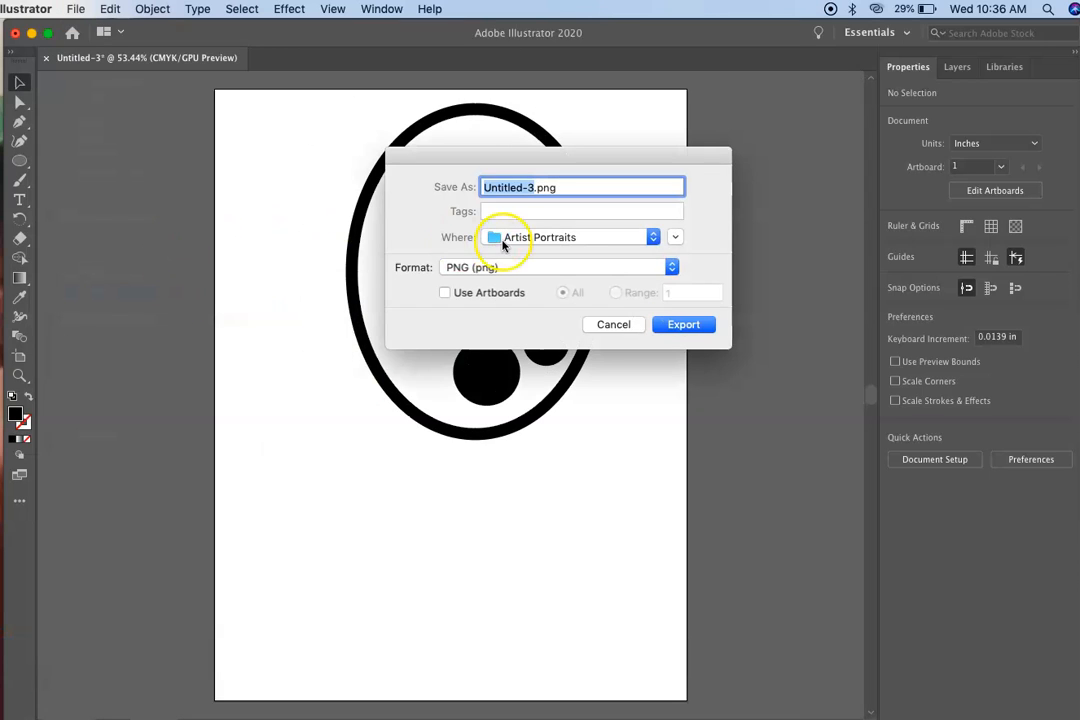
left_click(492, 268)
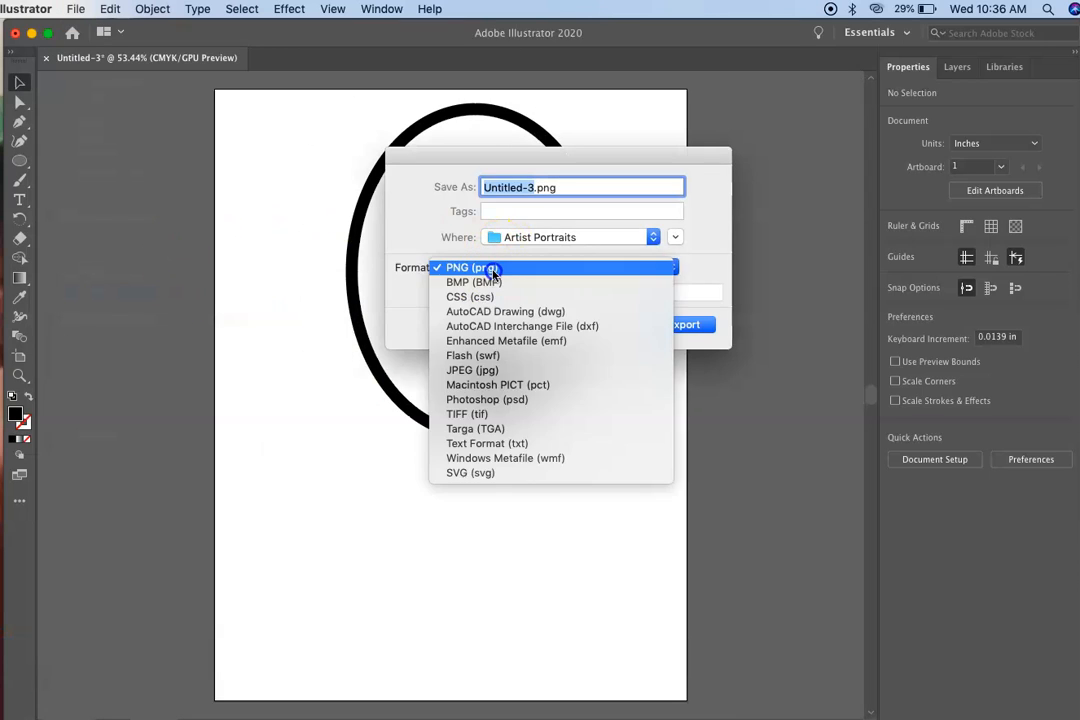
left_click(472, 370)
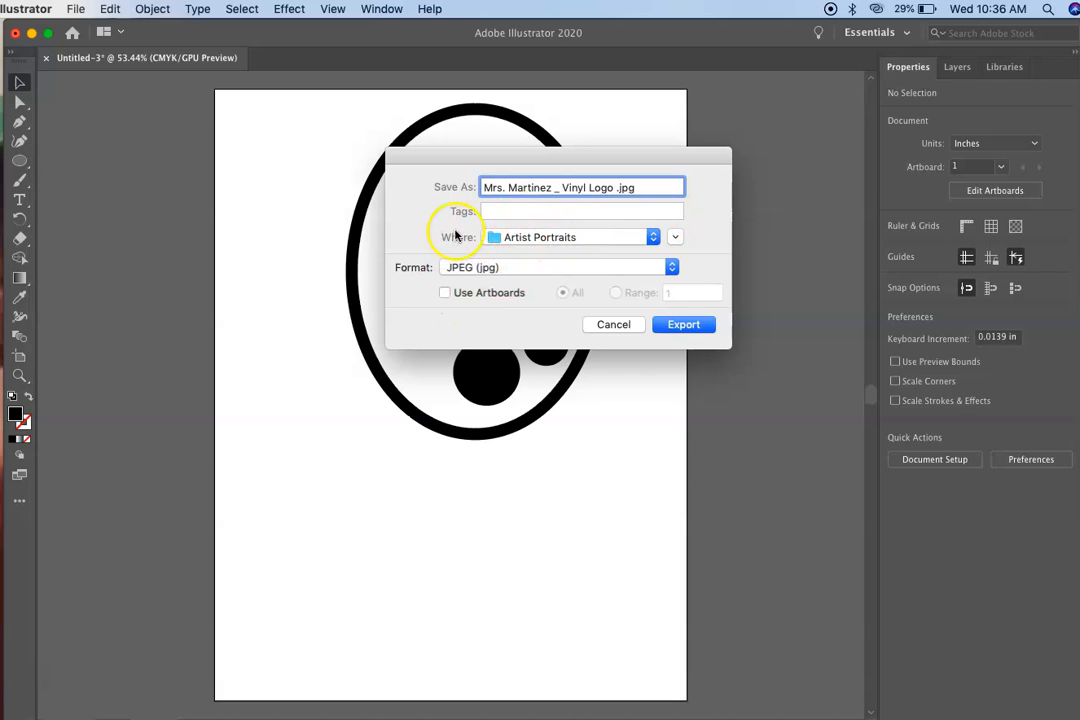
left_click(684, 325)
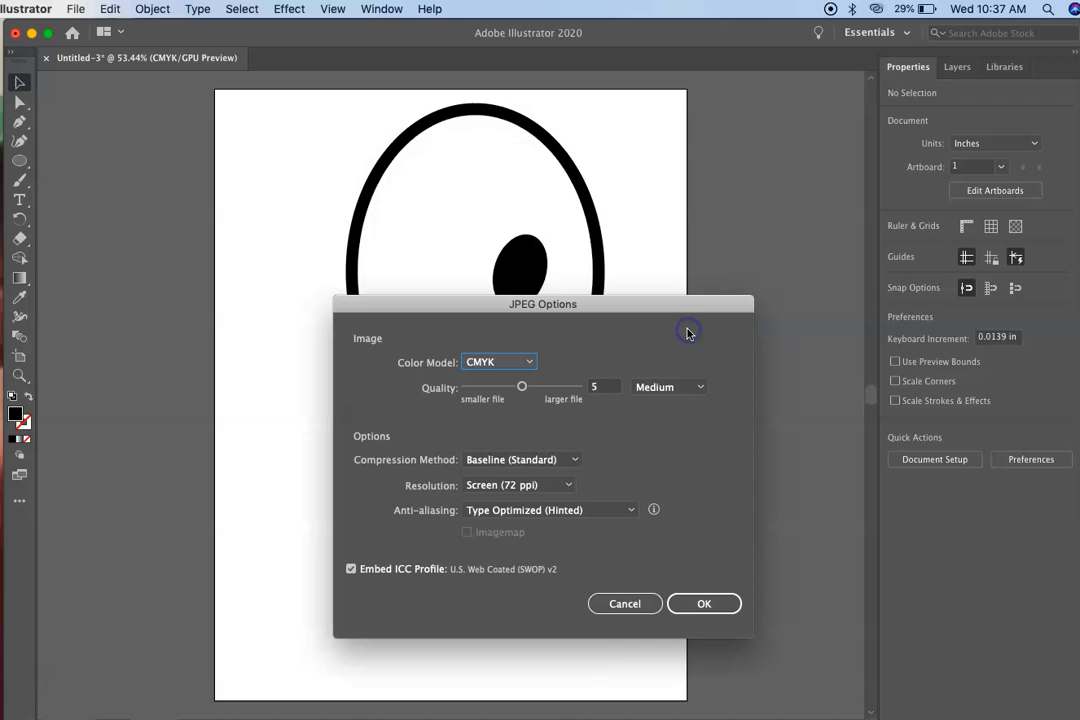
left_click(700, 603)
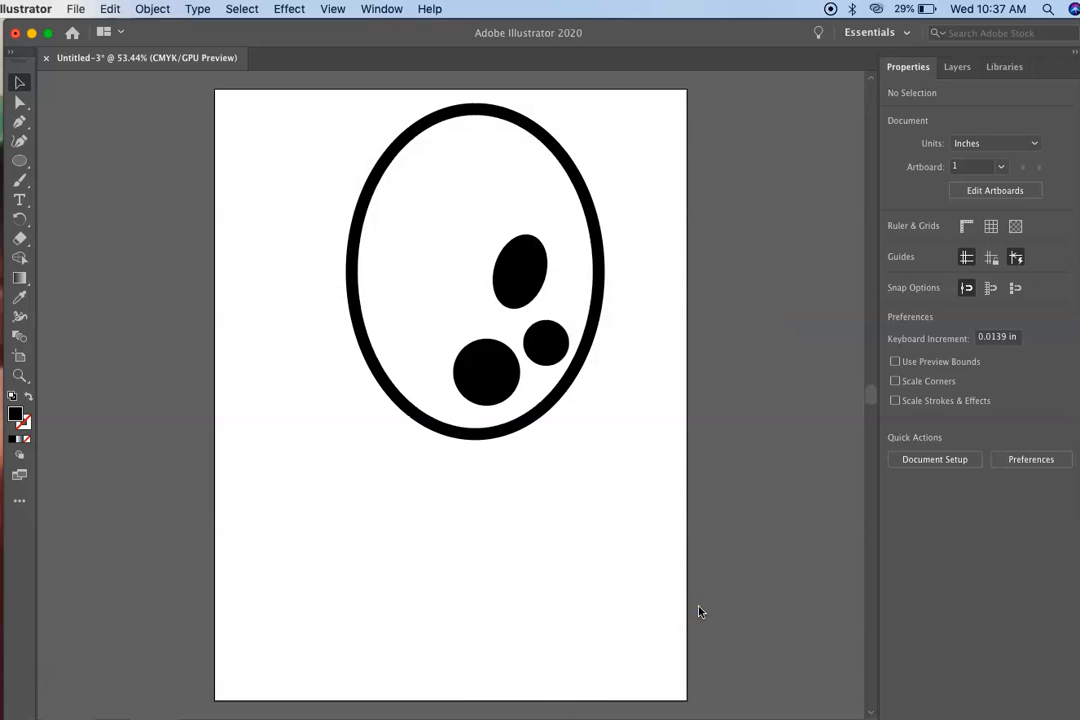